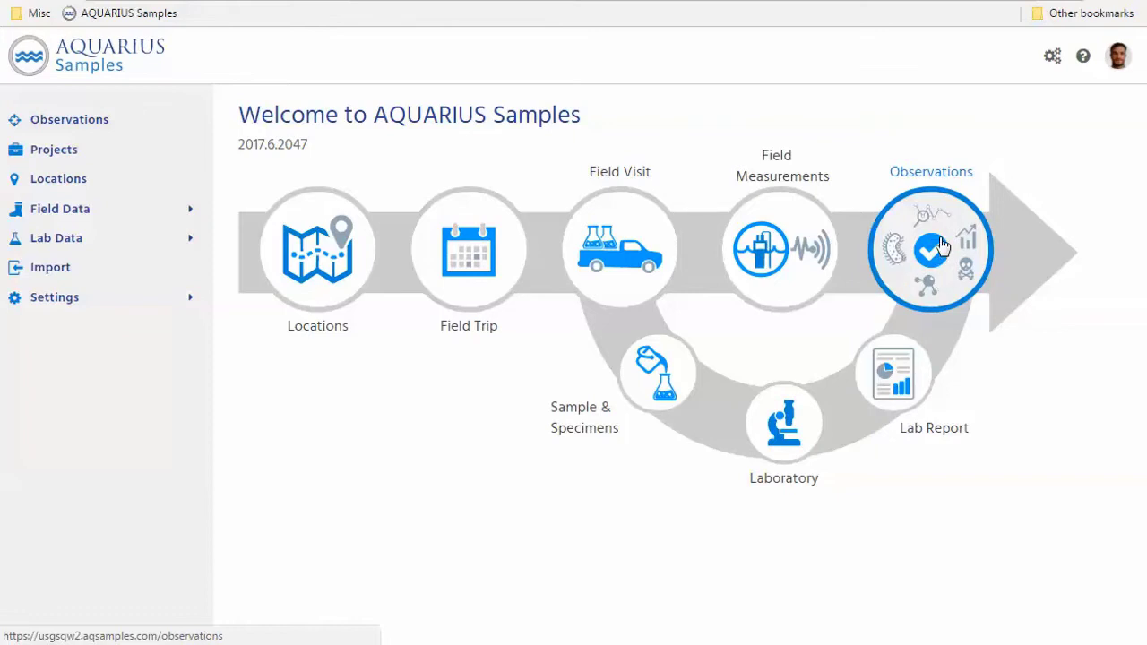
Open the Observations list and check its unfiltered count of 12508 matches
click(941, 247)
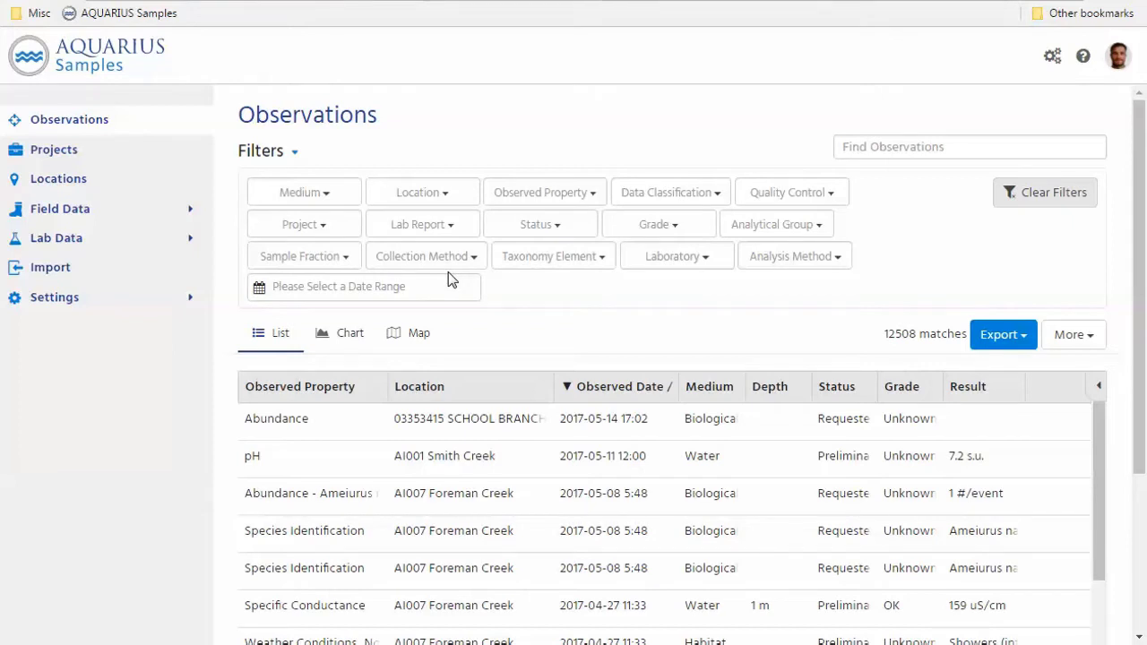
double_click(902, 333)
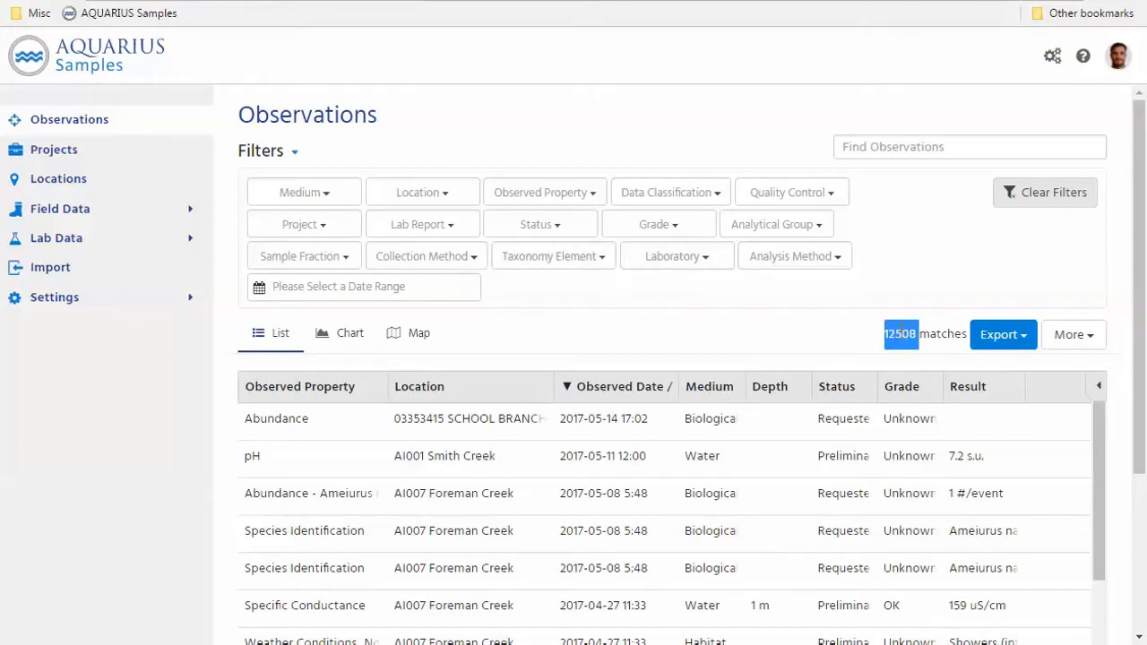
click(864, 337)
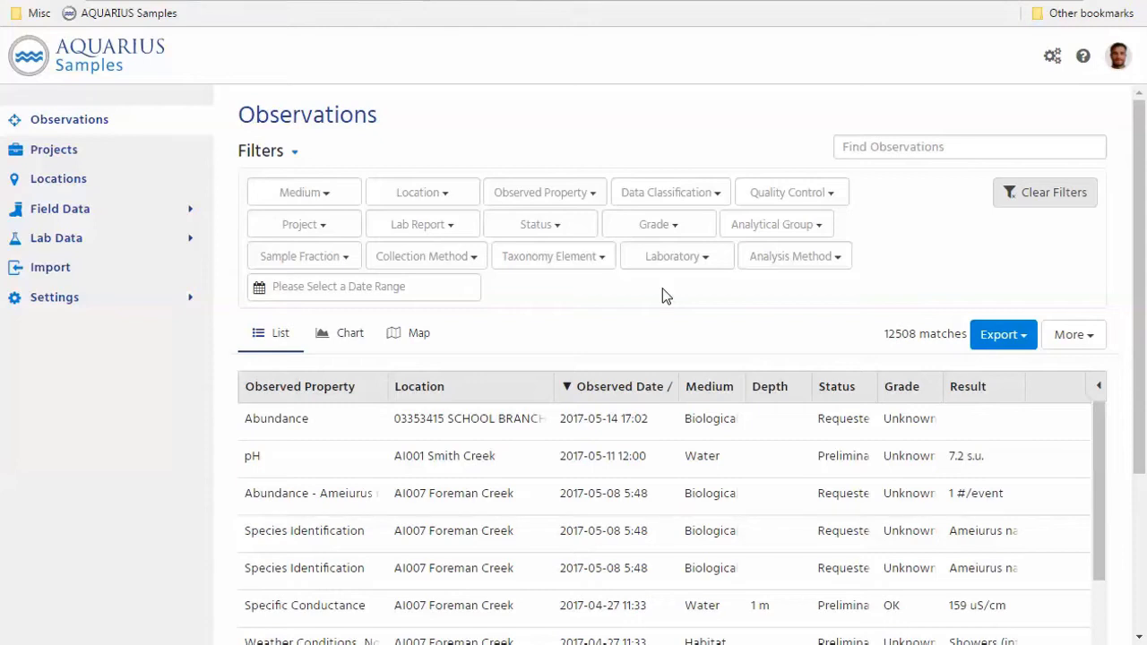
Search observations for 'dc' and map the 1719 matches, centred on the three location markers
click(888, 146)
text(dc)
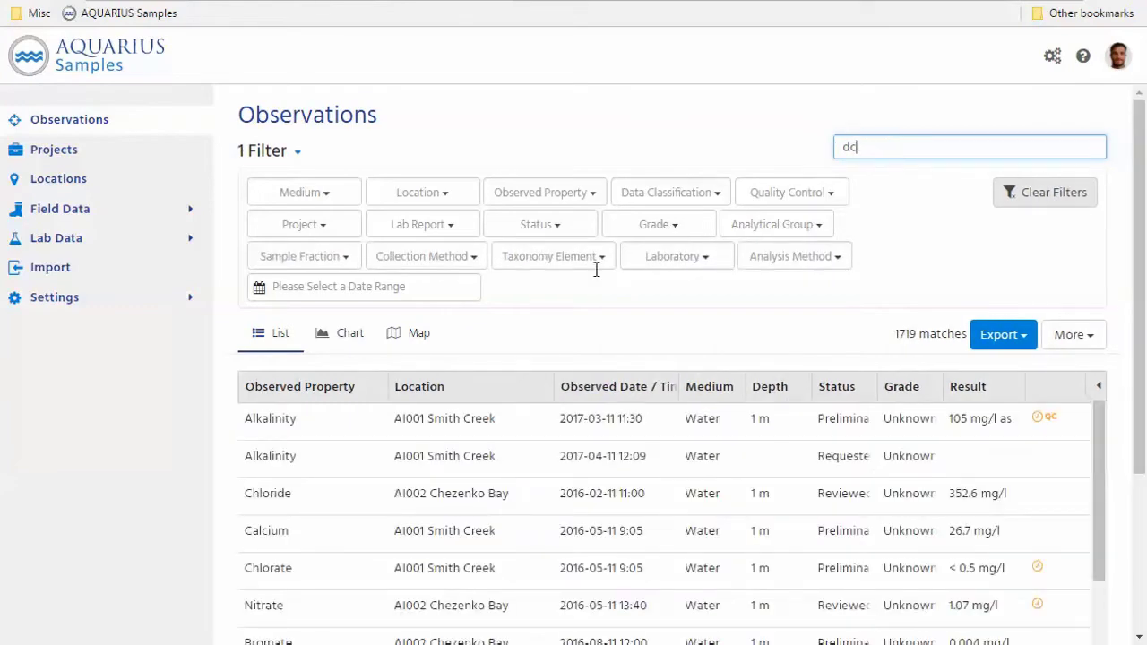
click(408, 335)
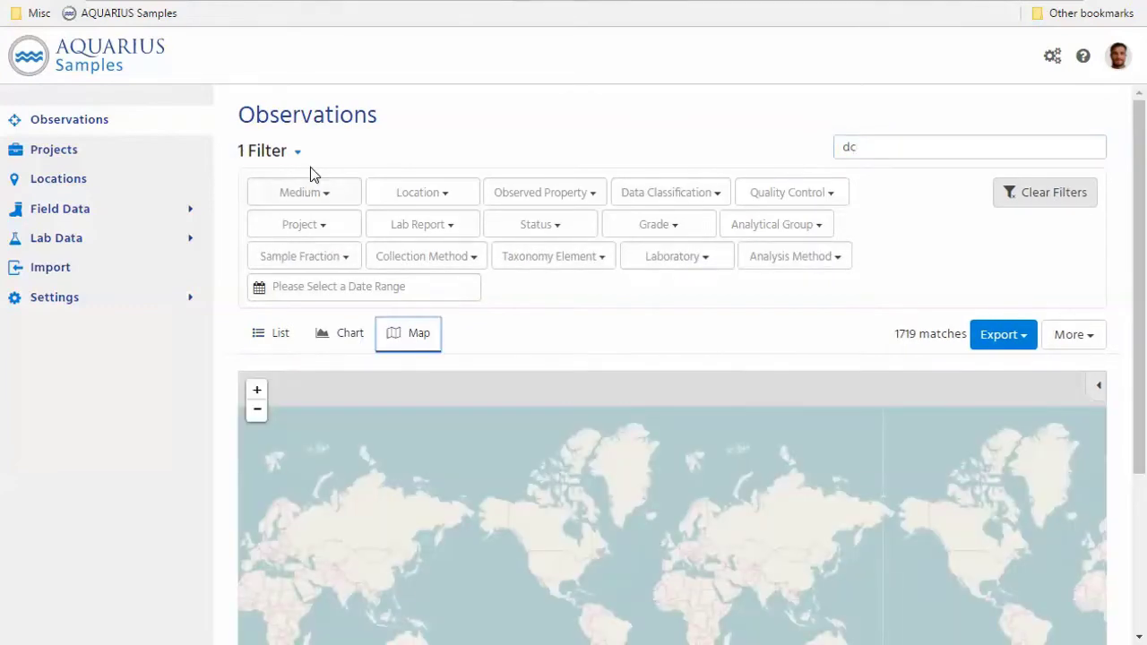
click(303, 157)
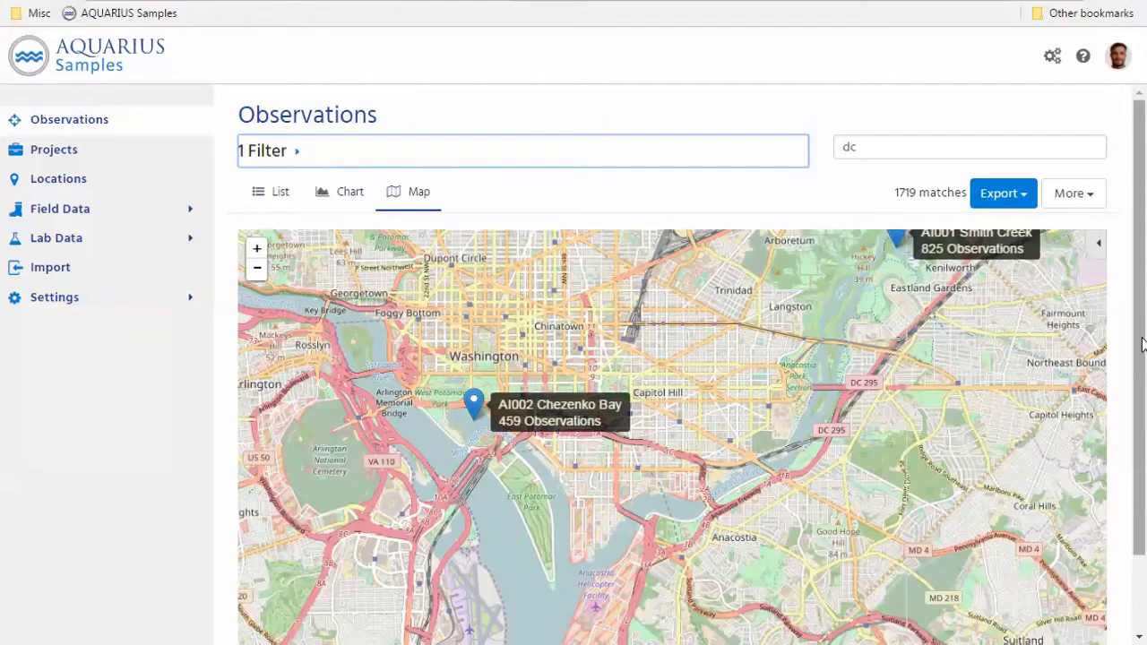
drag(1143, 345, 1139, 402)
scroll(823, 377, up, 1)
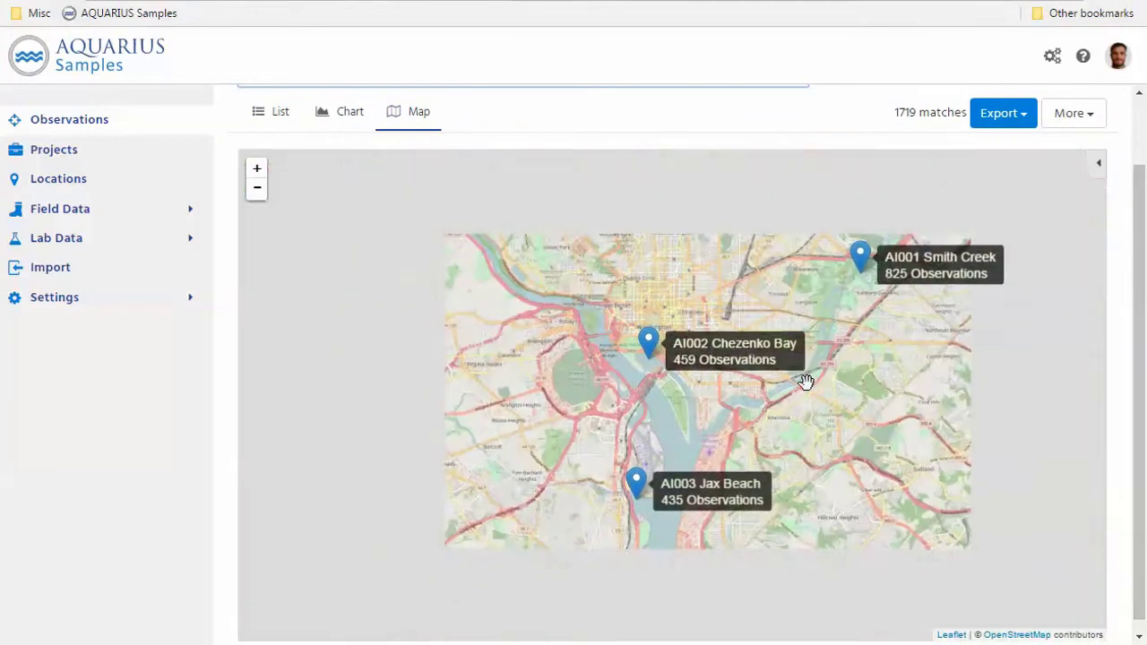
drag(831, 390, 669, 402)
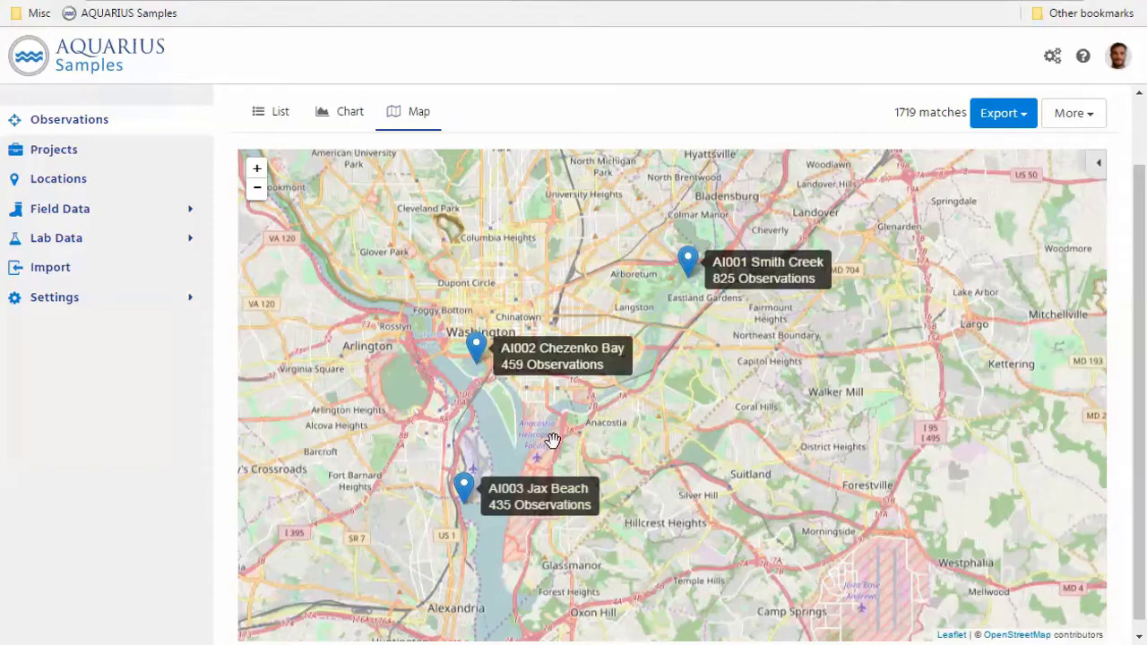
Show AI002 Chezenko Bay details: River site, 459 results, 17 visits, last visited 2017-05-11
click(477, 348)
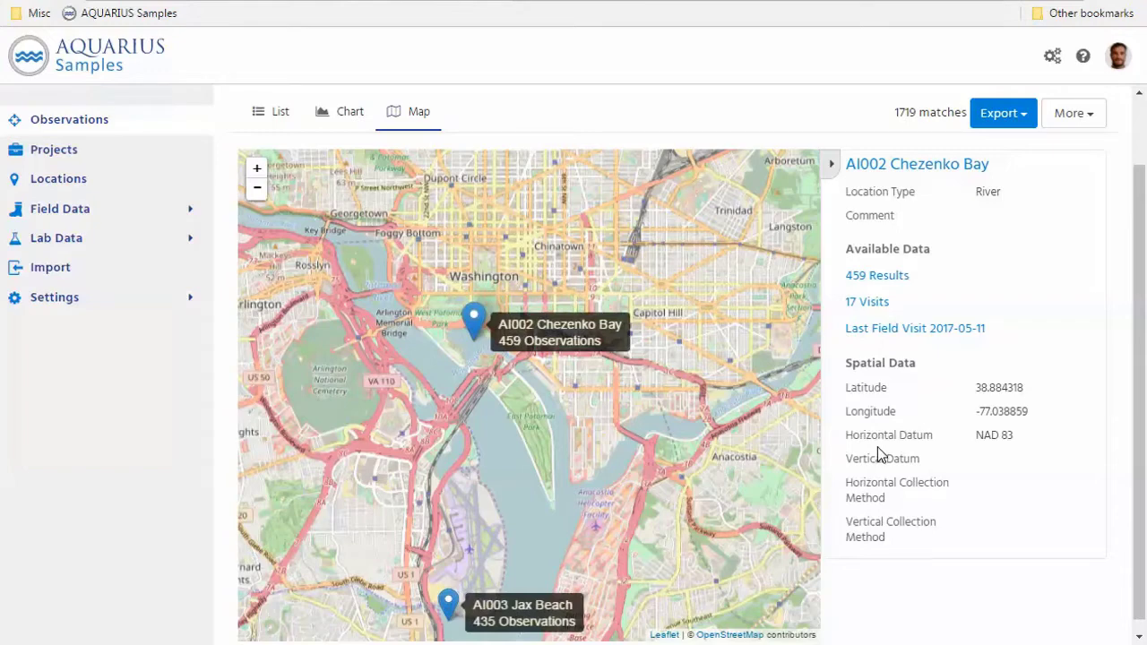
scroll(1141, 314, up, 2)
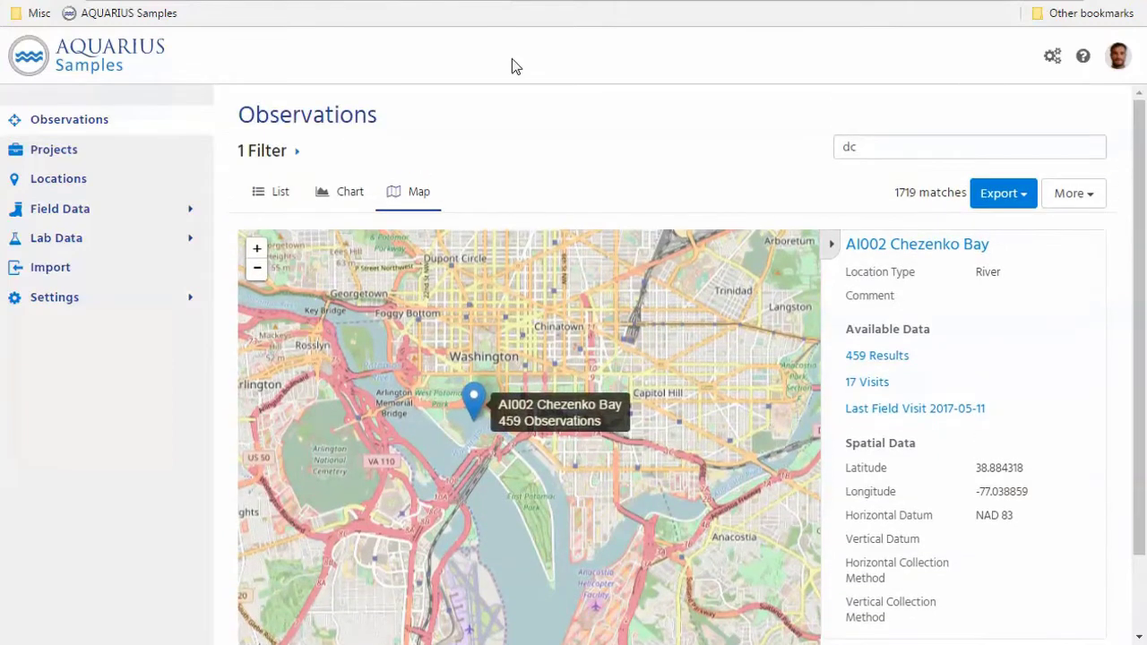
Return to the observations table with filters expanded and the location details closed
click(295, 155)
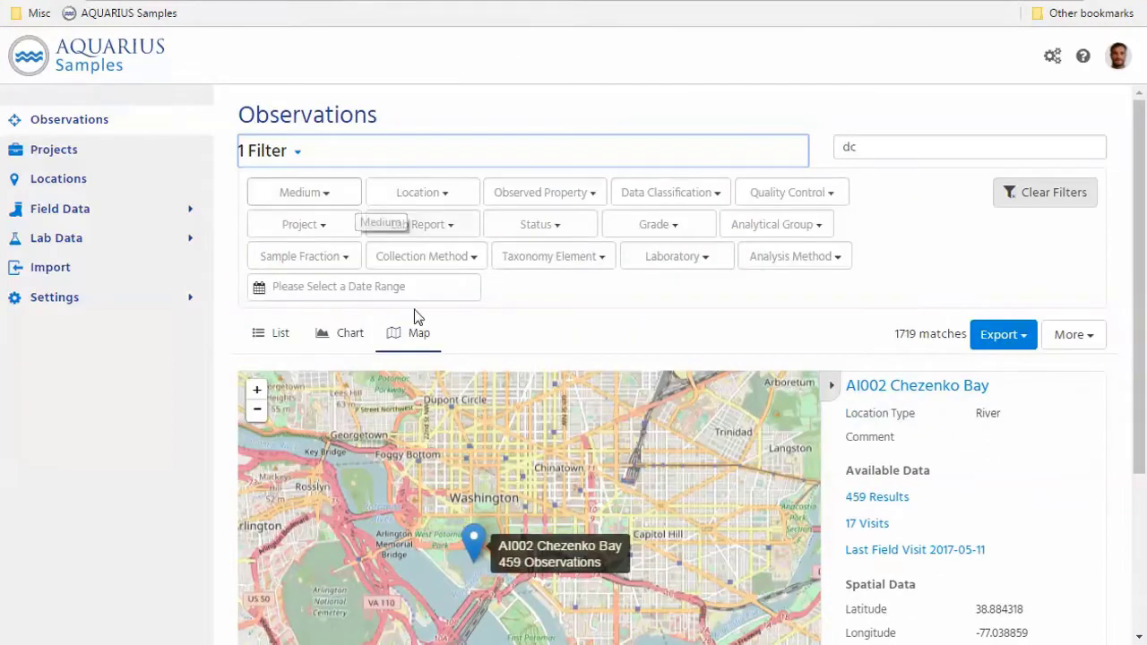
click(263, 337)
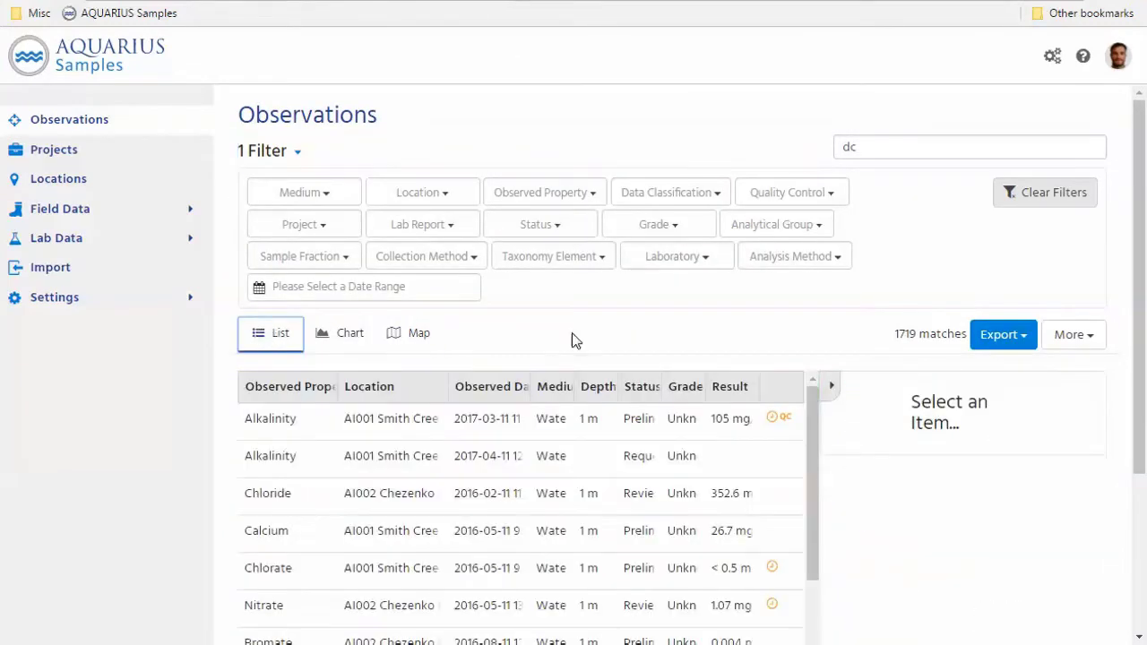
click(834, 392)
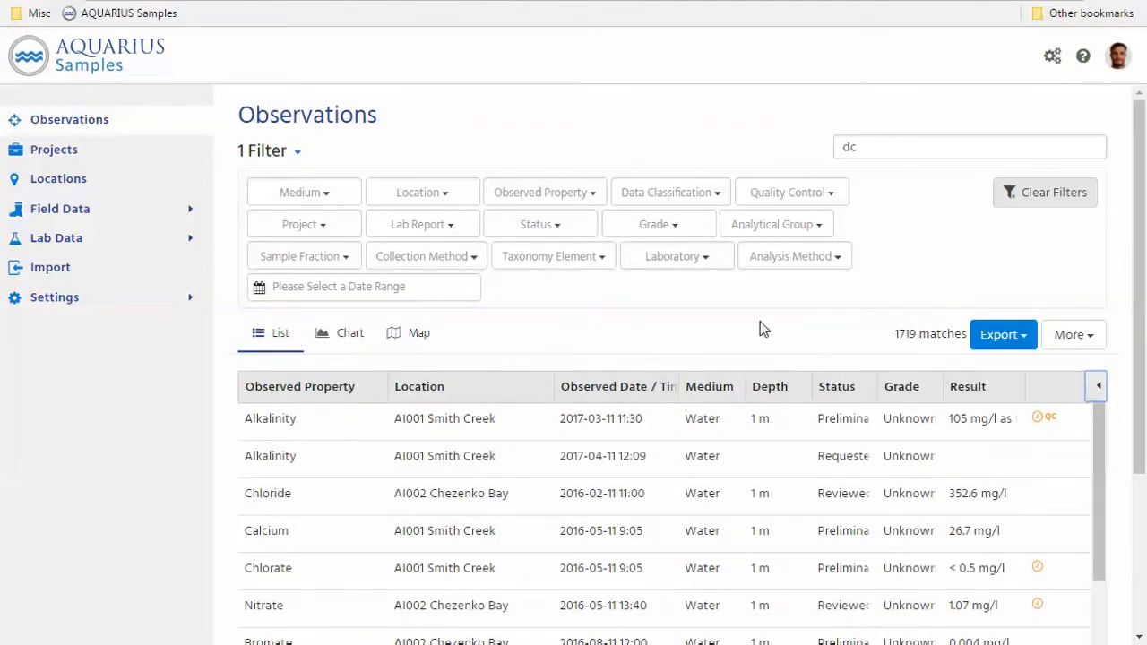
Filter locations to AI001 Smith Creek, AI002 Chezenko Bay and AI003 Jax Beach, and medium to Water
click(439, 196)
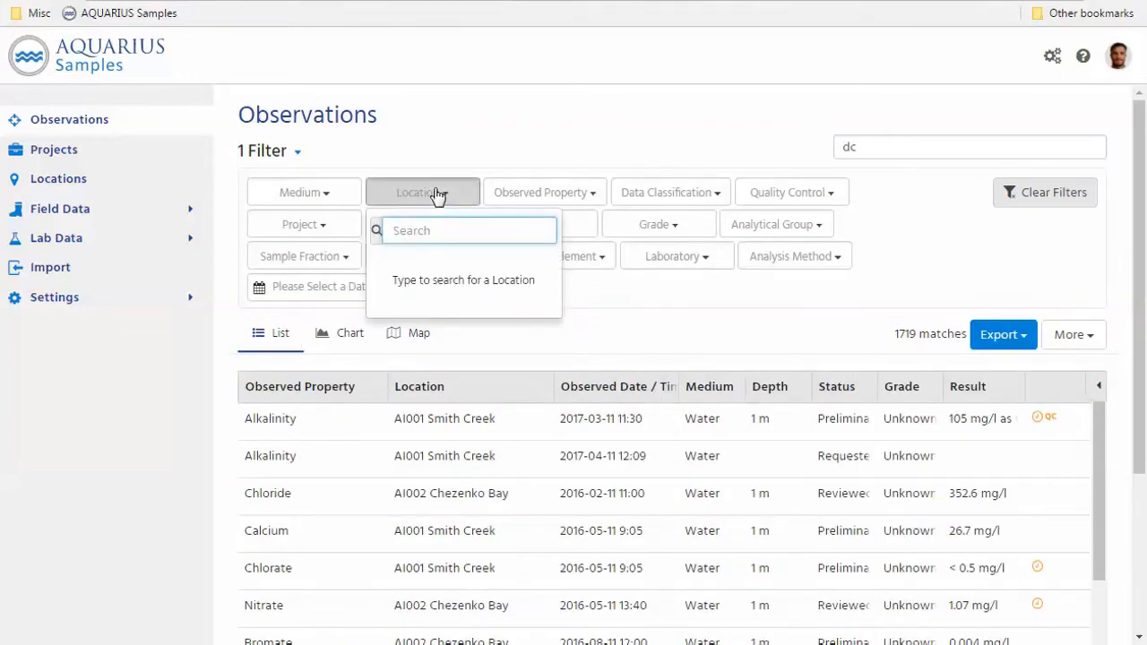
text(ai00)
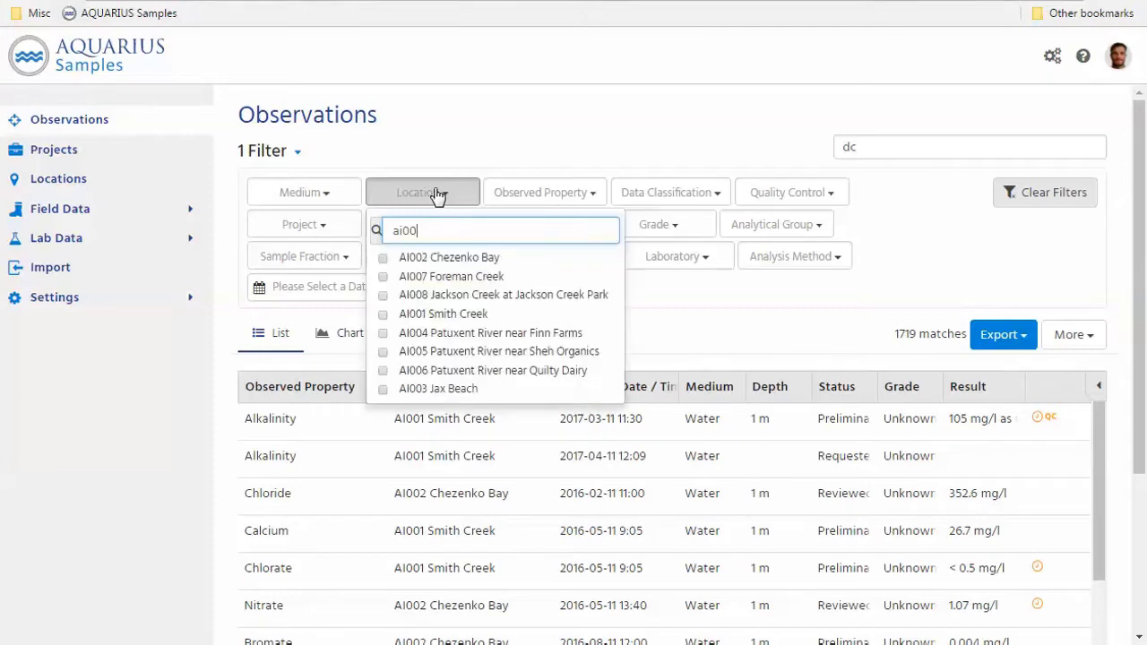
click(435, 257)
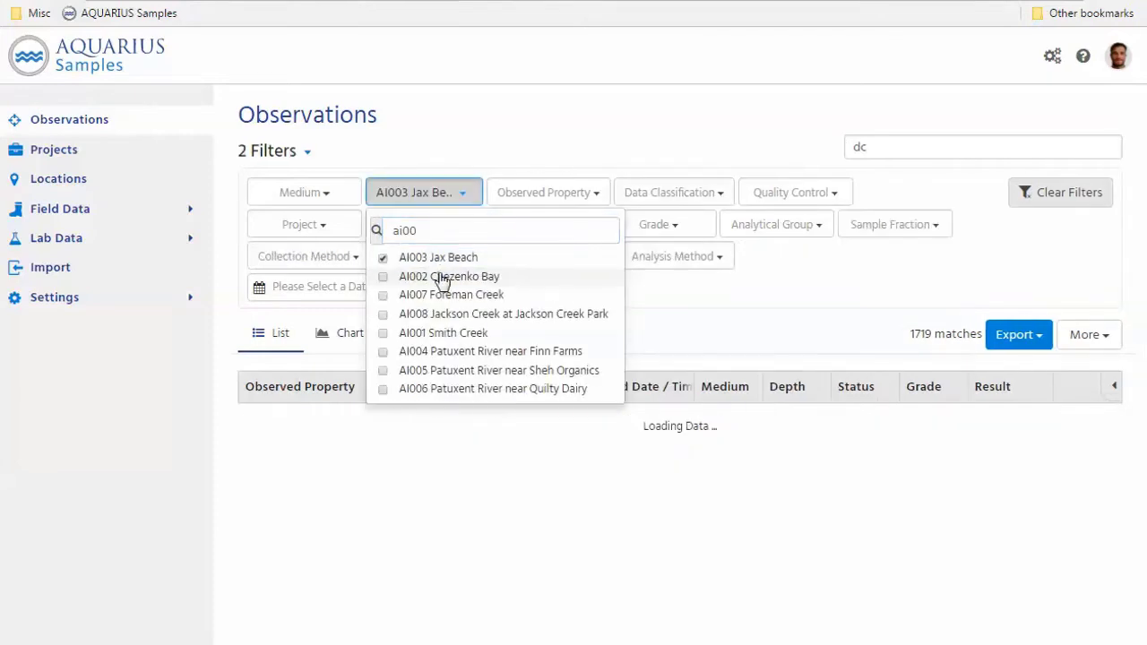
click(439, 276)
click(448, 331)
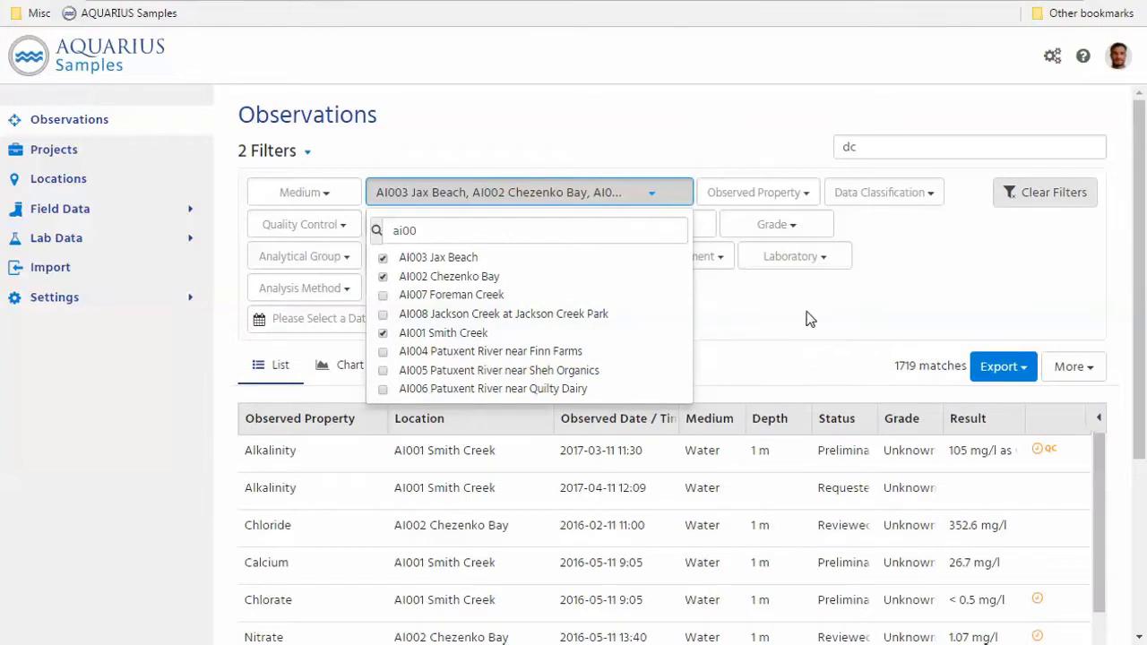
click(809, 319)
click(344, 191)
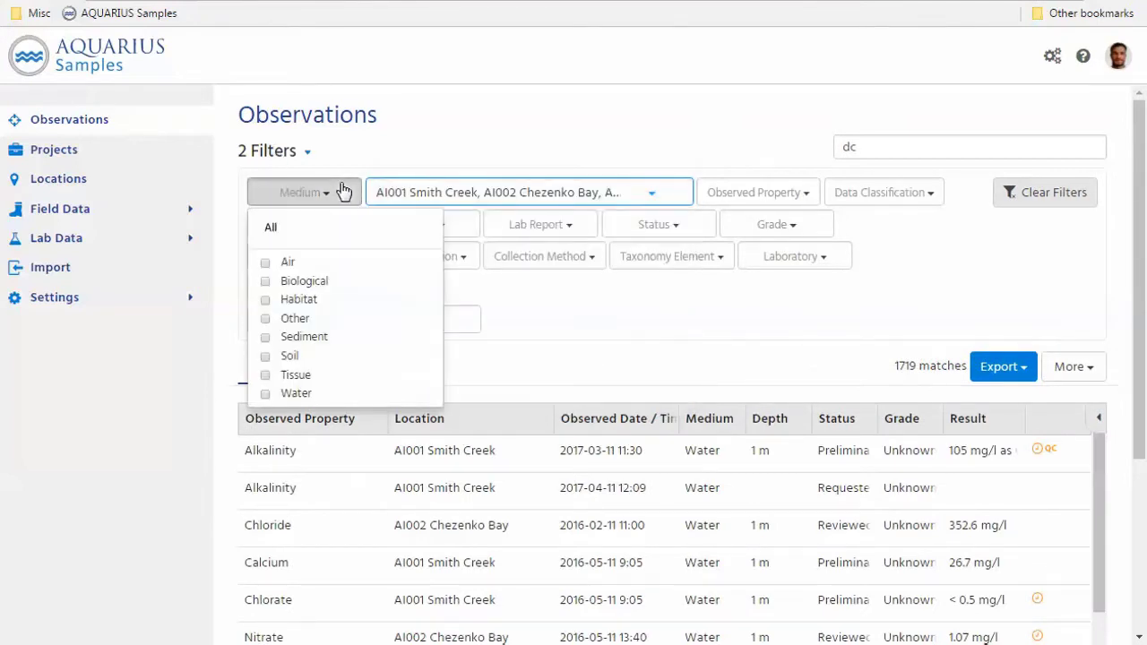
click(298, 396)
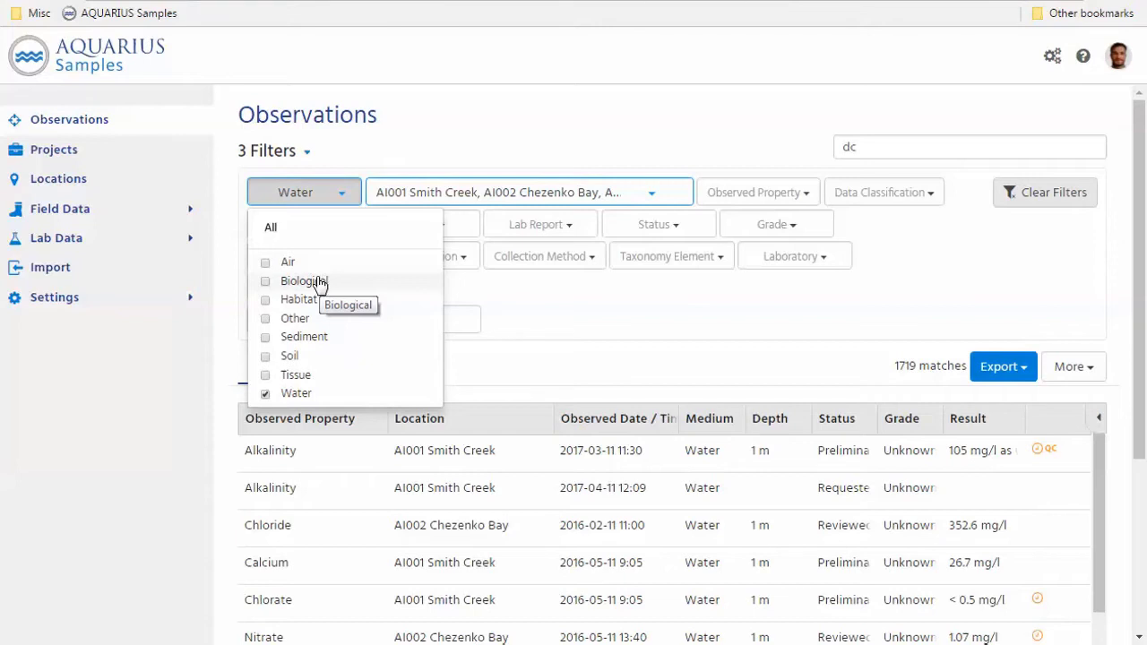
Save the 3-filter, 1719-match observations page as a Chrome bookmark named 'dc location'
click(681, 333)
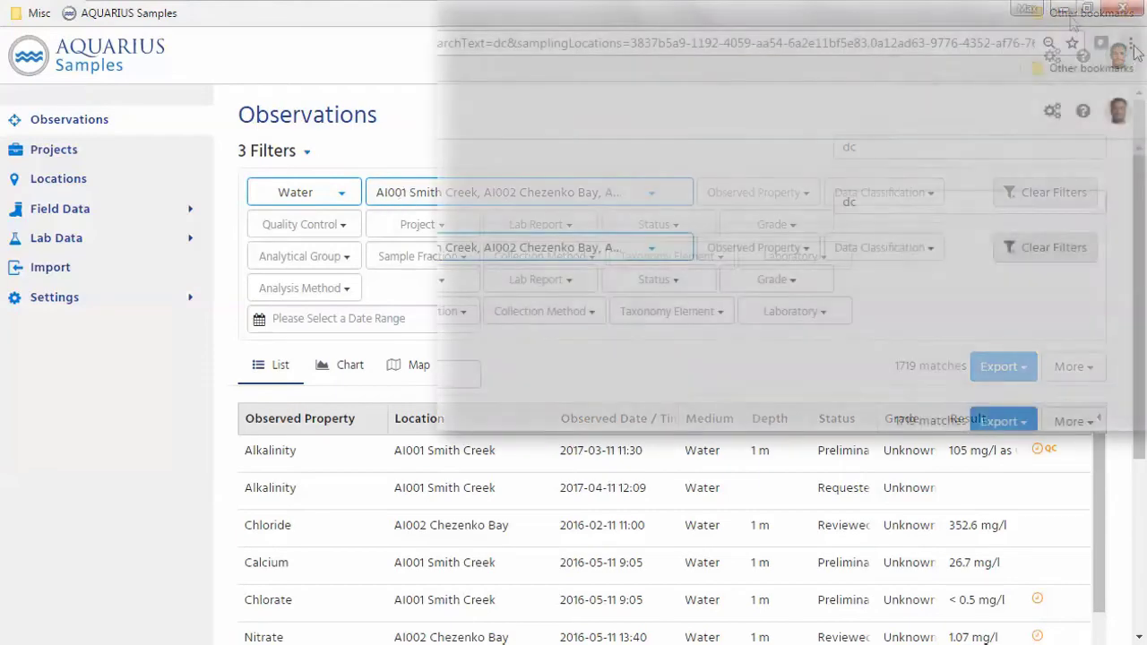
click(1131, 43)
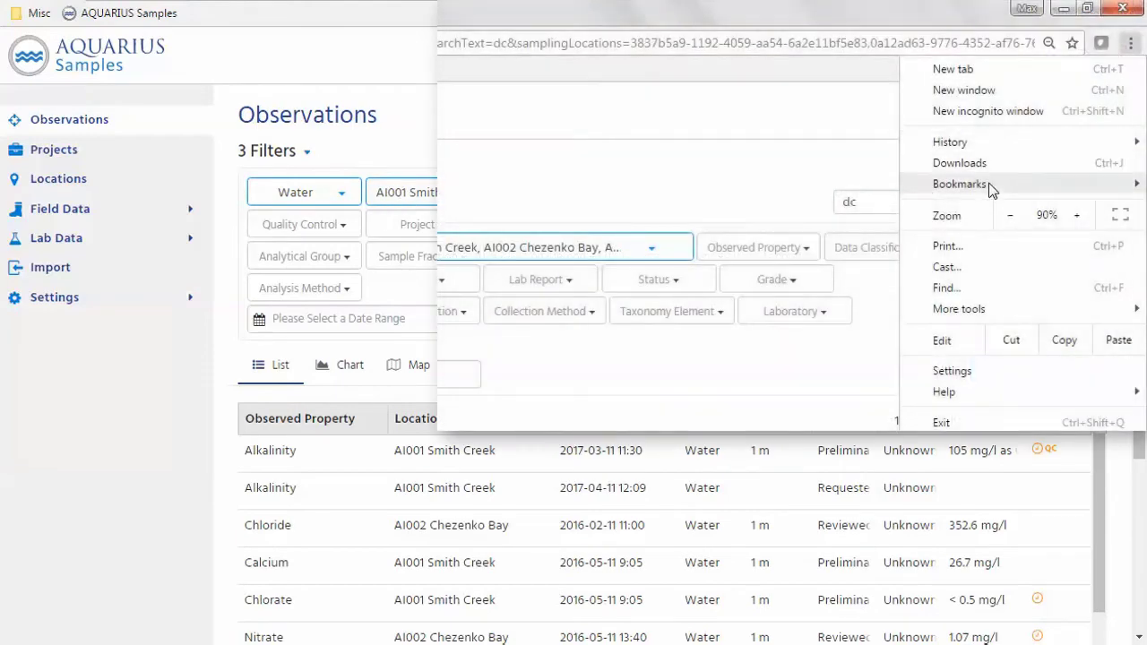
mouse_move(992, 184)
click(691, 187)
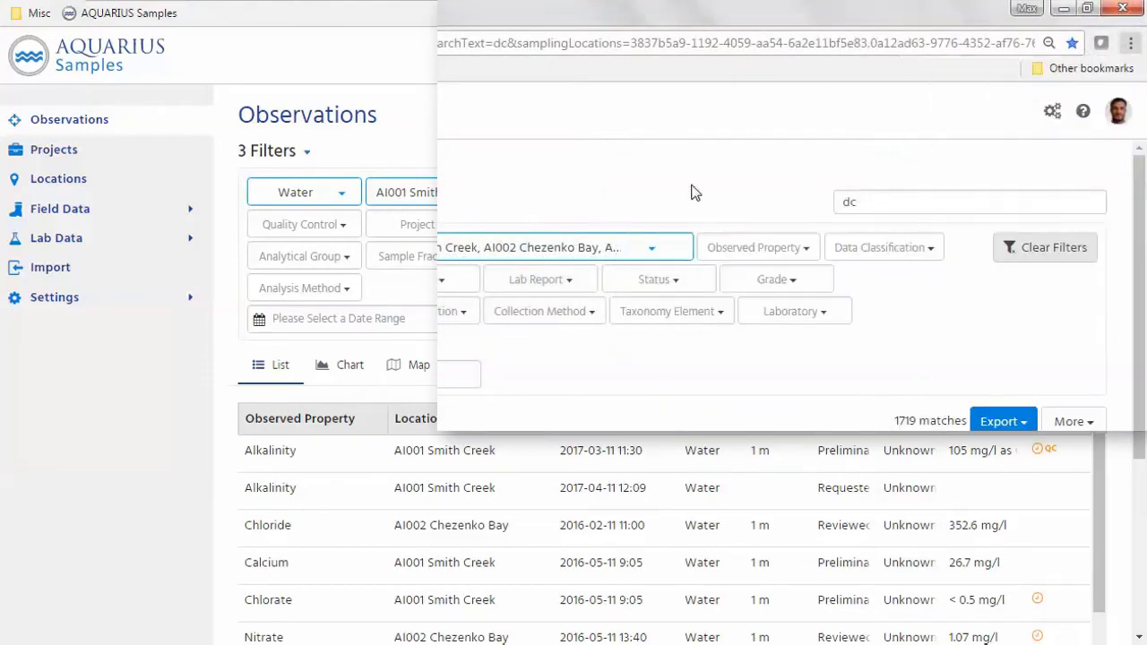
text(dclocation)
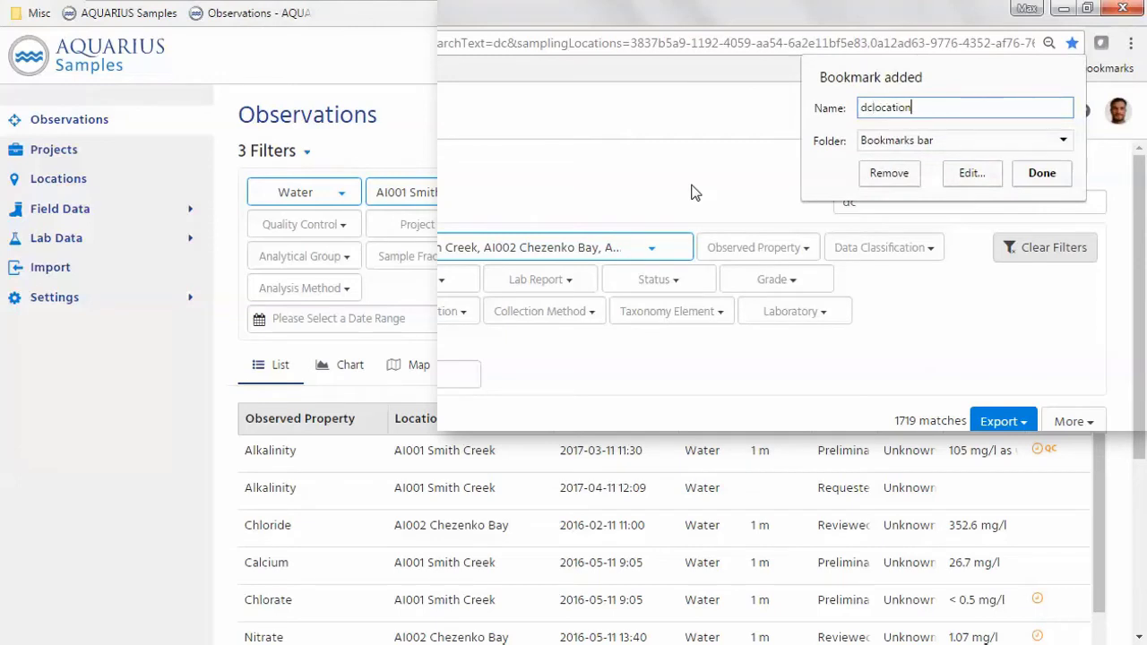
key(Left)
key(Left)
key(Left)
key(Left)
key(Left)
key(Left)
key(Left)
key(Left)
click(1042, 177)
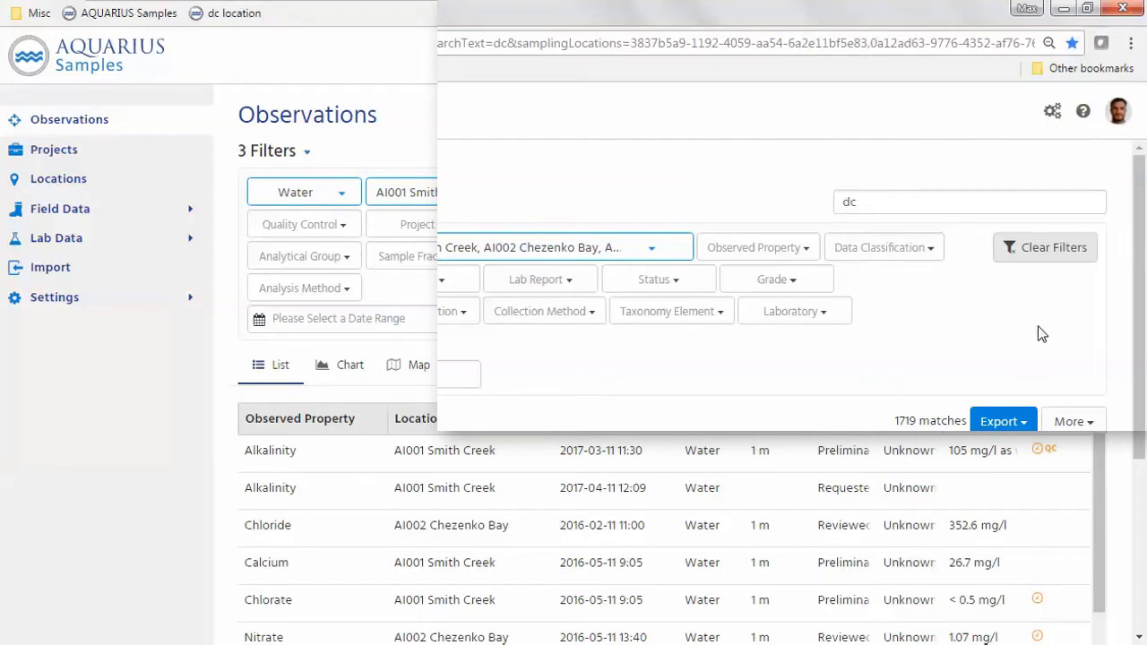
click(795, 43)
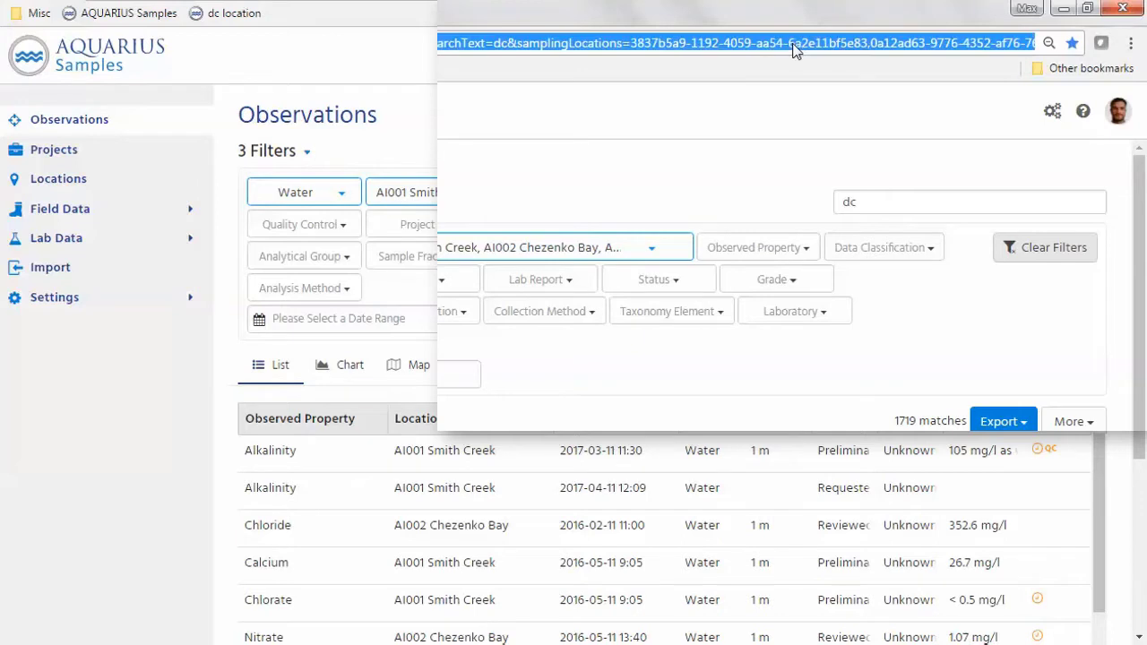
click(803, 111)
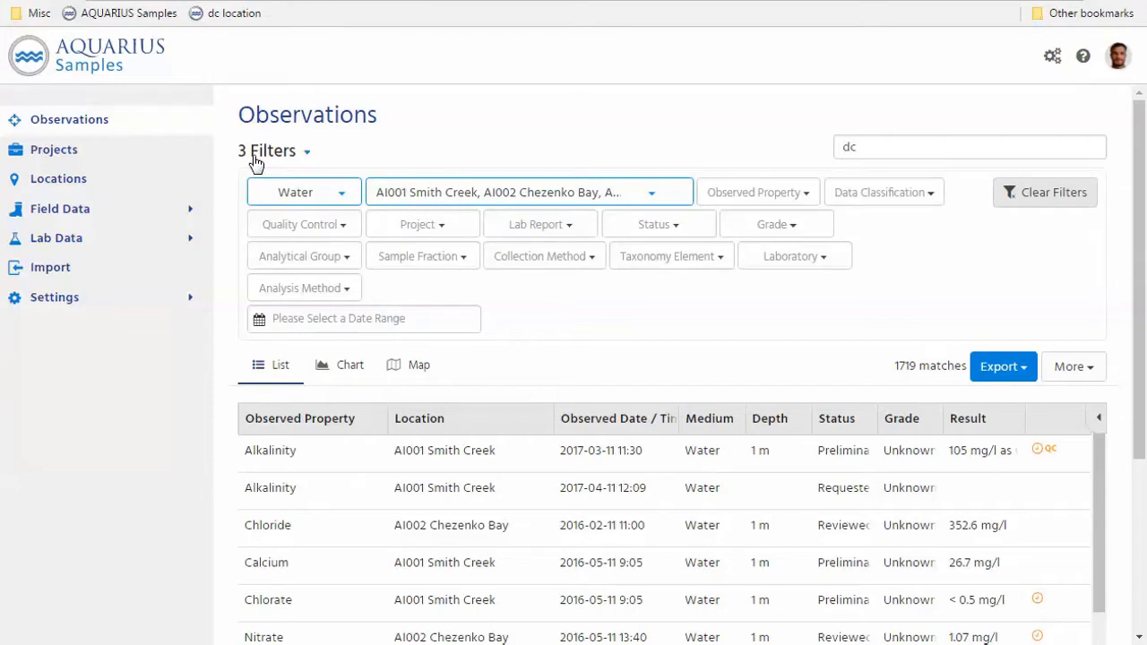
Add a Metals analytical group filter, cutting the 1719 matches to 310
double_click(907, 365)
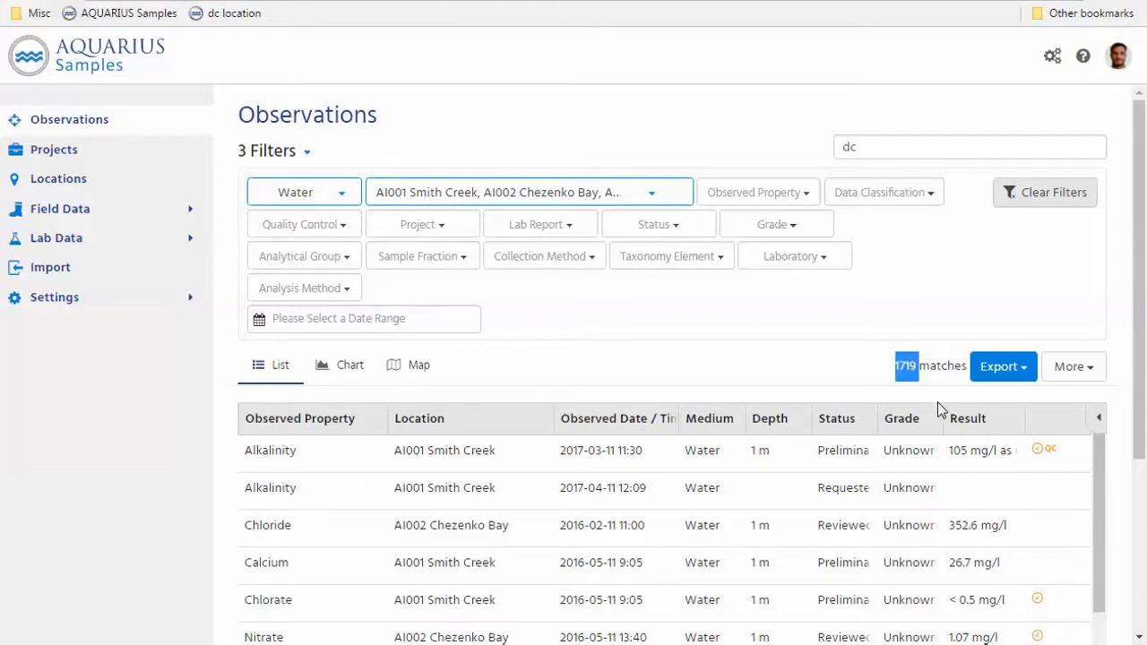
click(924, 298)
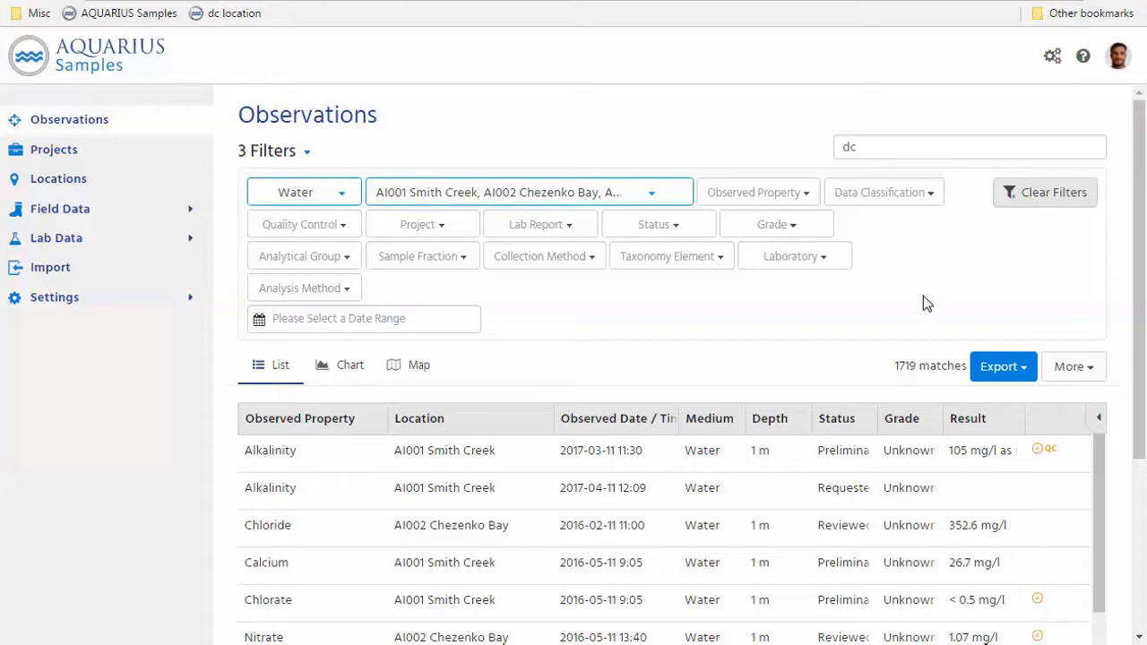
click(342, 258)
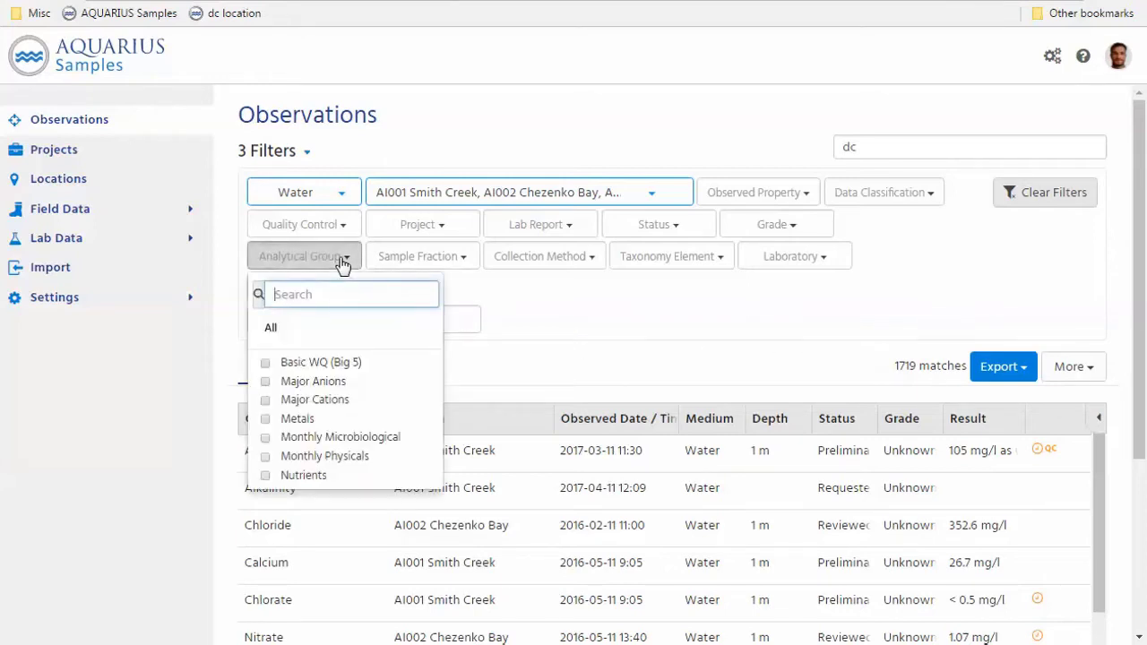
click(299, 418)
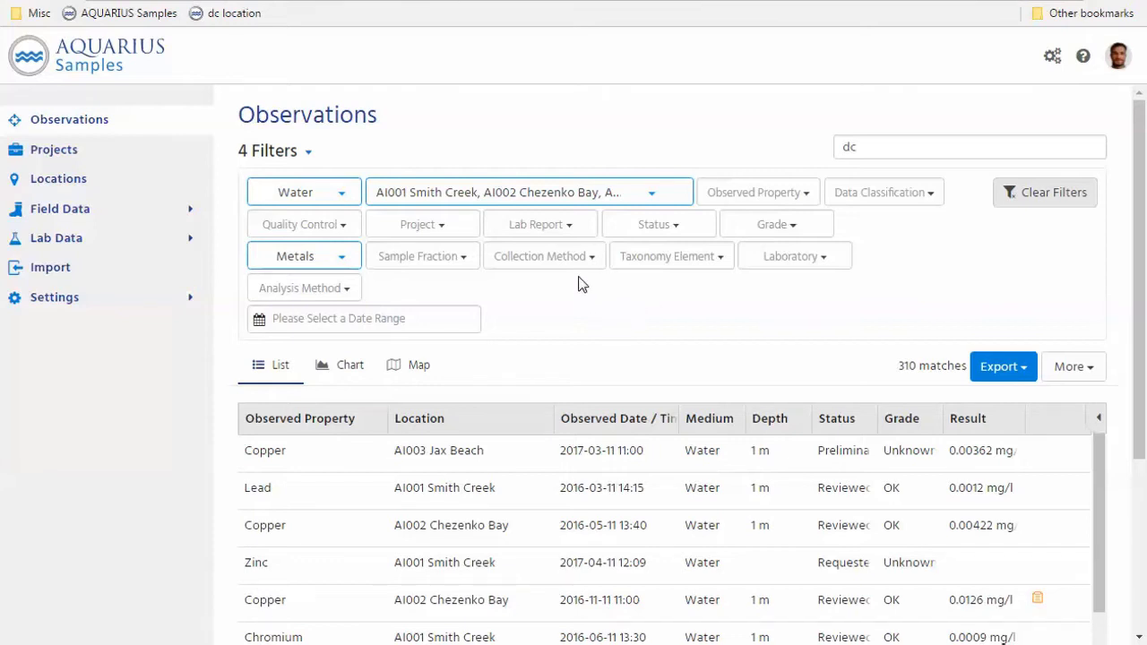
Restrict observed properties to Copper and Lead, leaving 124 matches
click(786, 196)
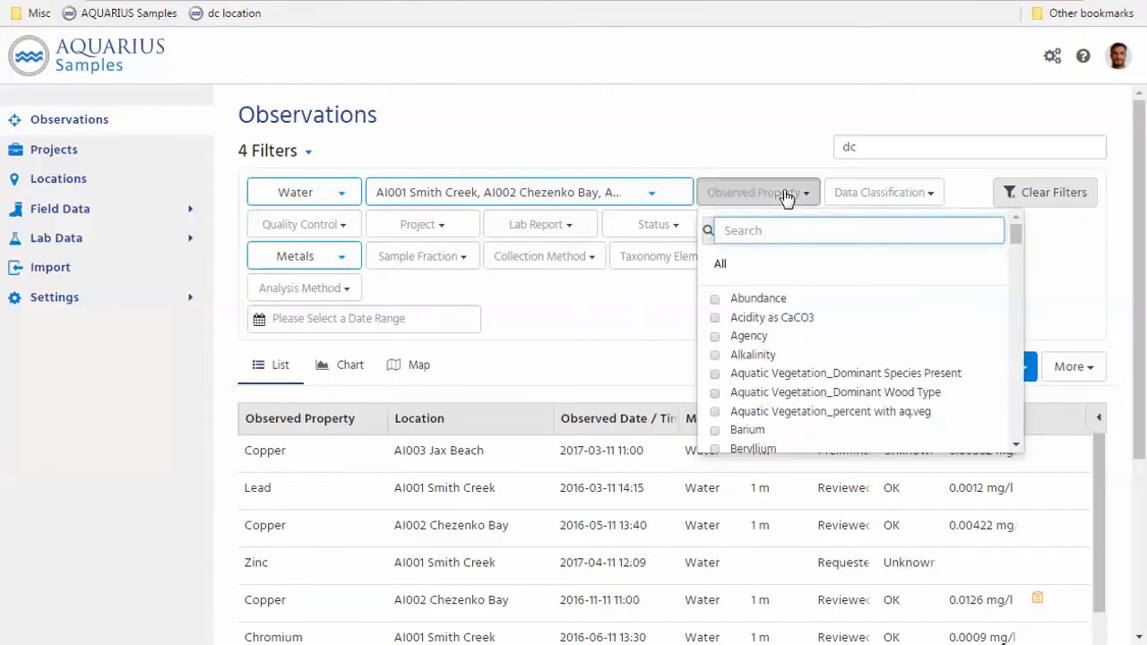
text(copp)
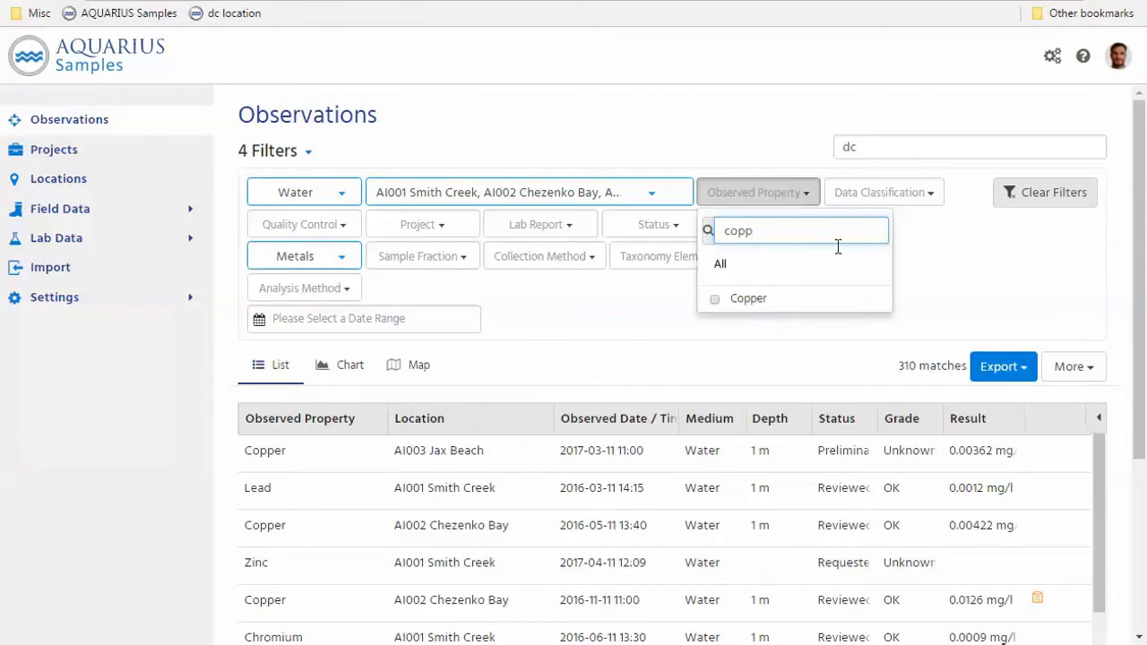
click(771, 301)
double_click(748, 231)
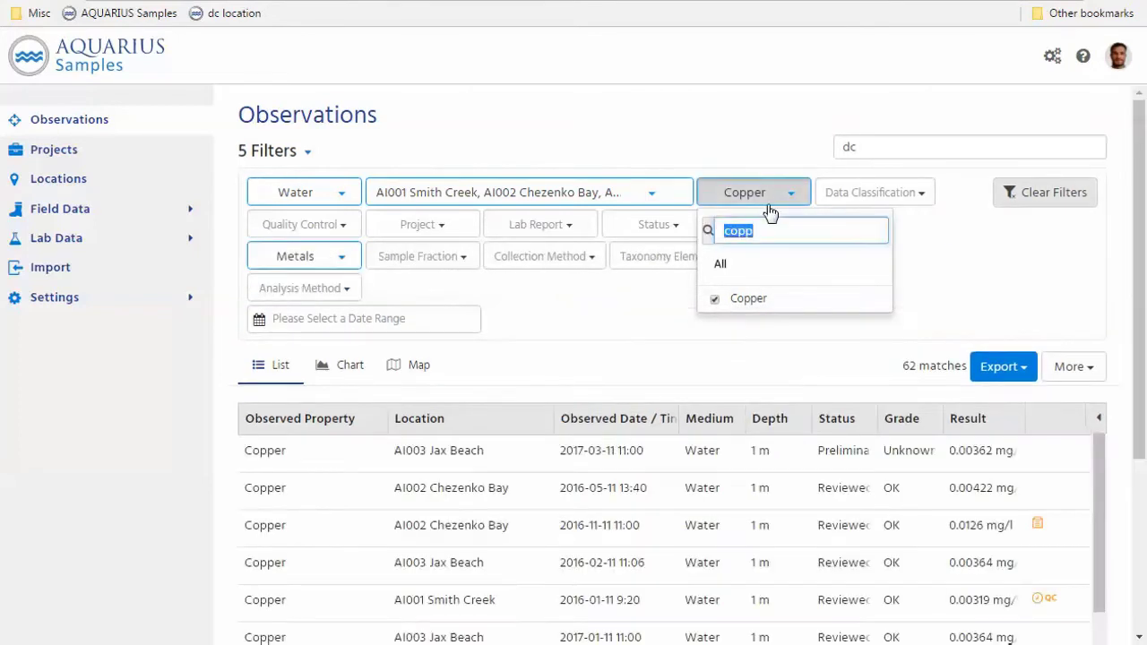
text(lead)
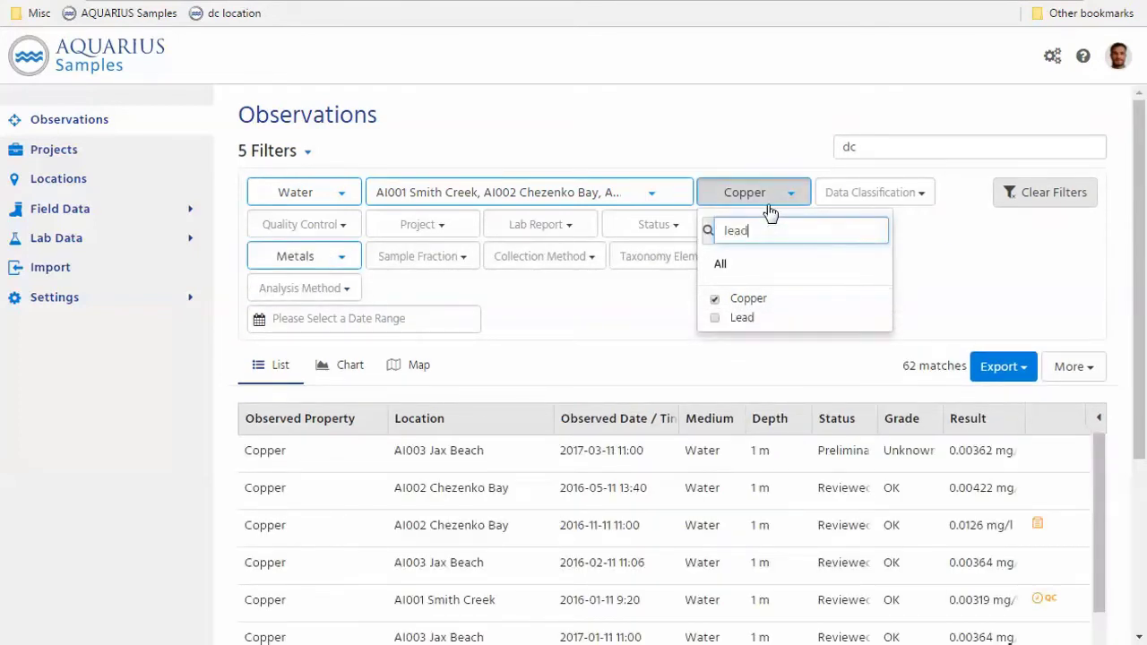
click(748, 321)
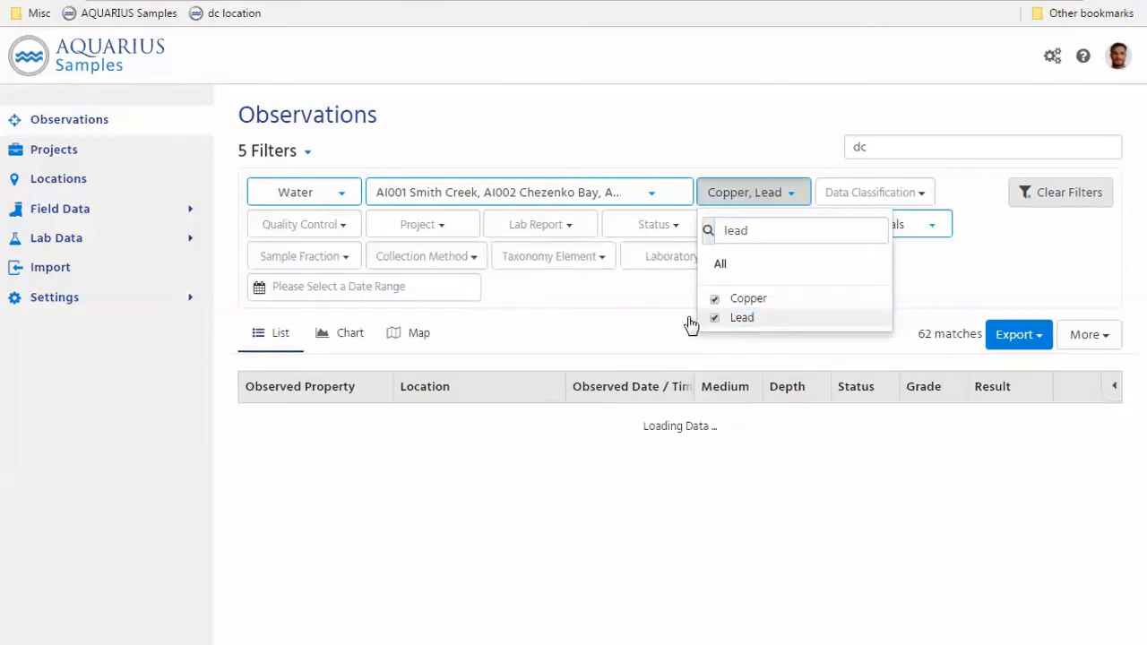
click(686, 329)
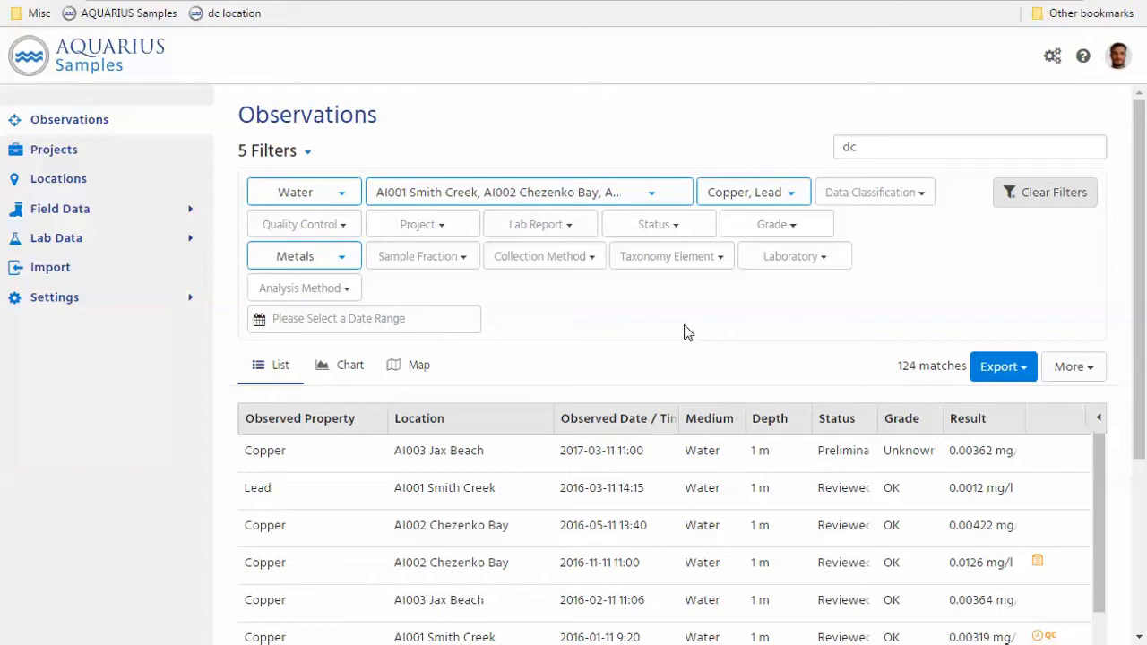
Filter analysis methods to 3111-B and 3111-D Metals in Water, leaving 118 matches
click(354, 288)
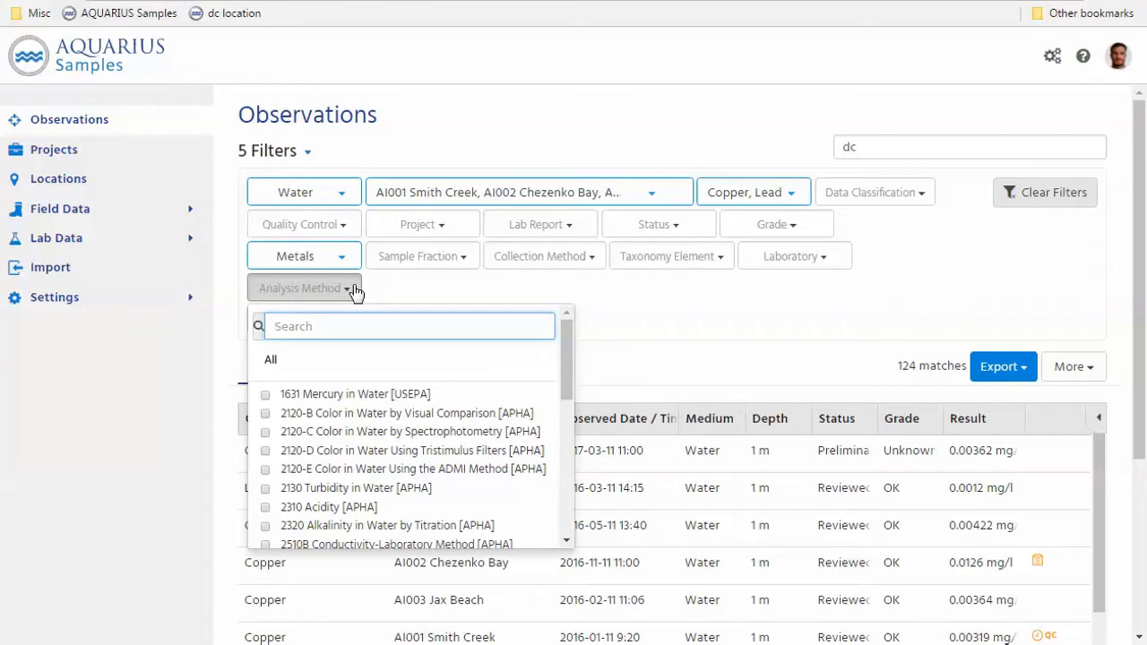
text(311)
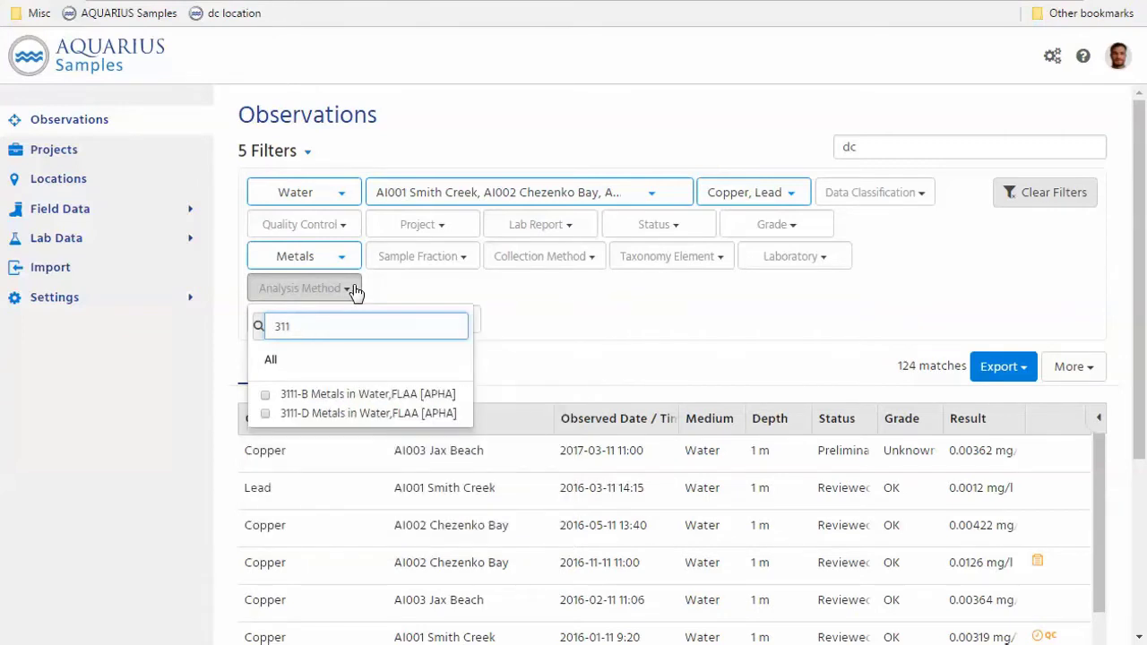
click(292, 398)
click(299, 415)
click(614, 370)
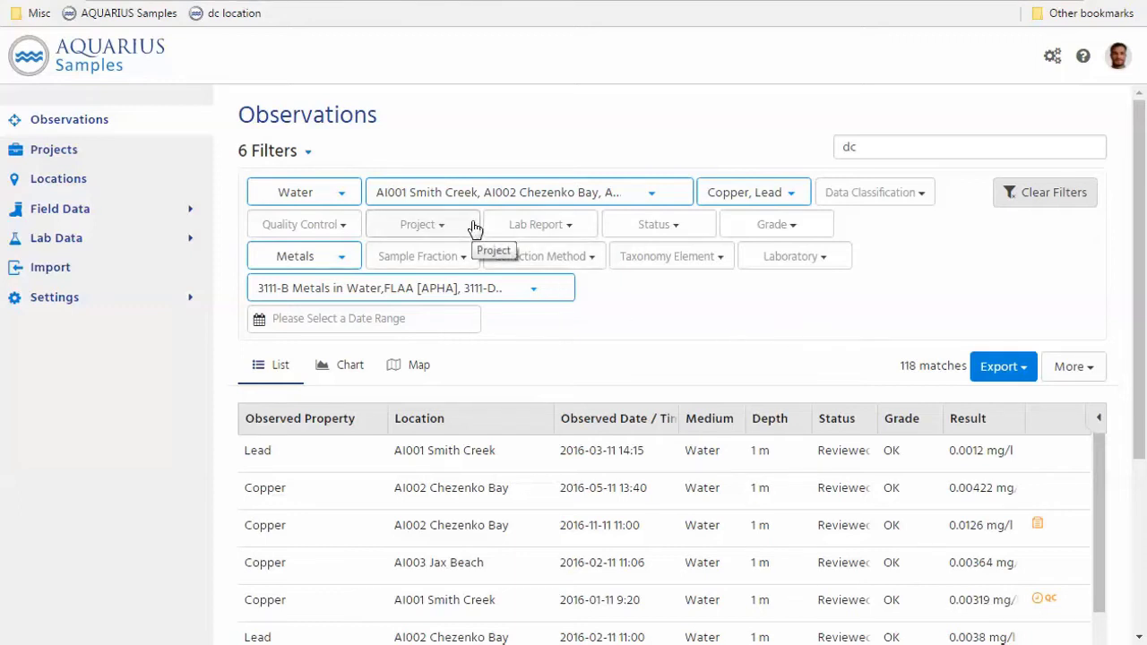
Add Status Reviewed and Sample Fraction Total filters for 107 matches, then collapse the filter panel
click(684, 226)
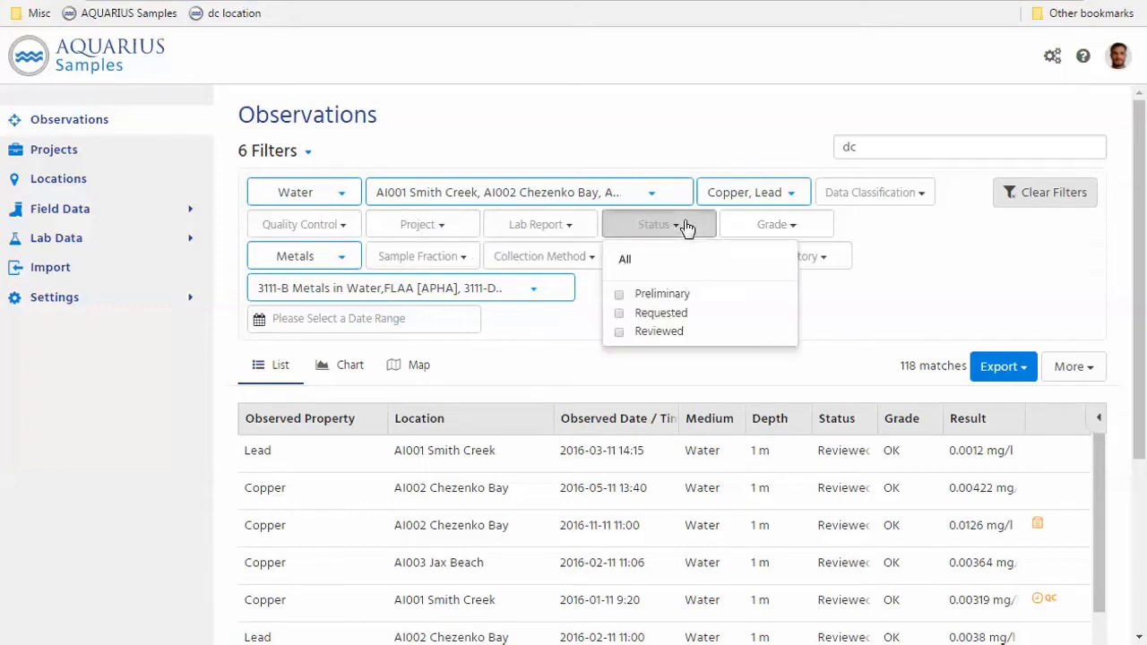
click(677, 337)
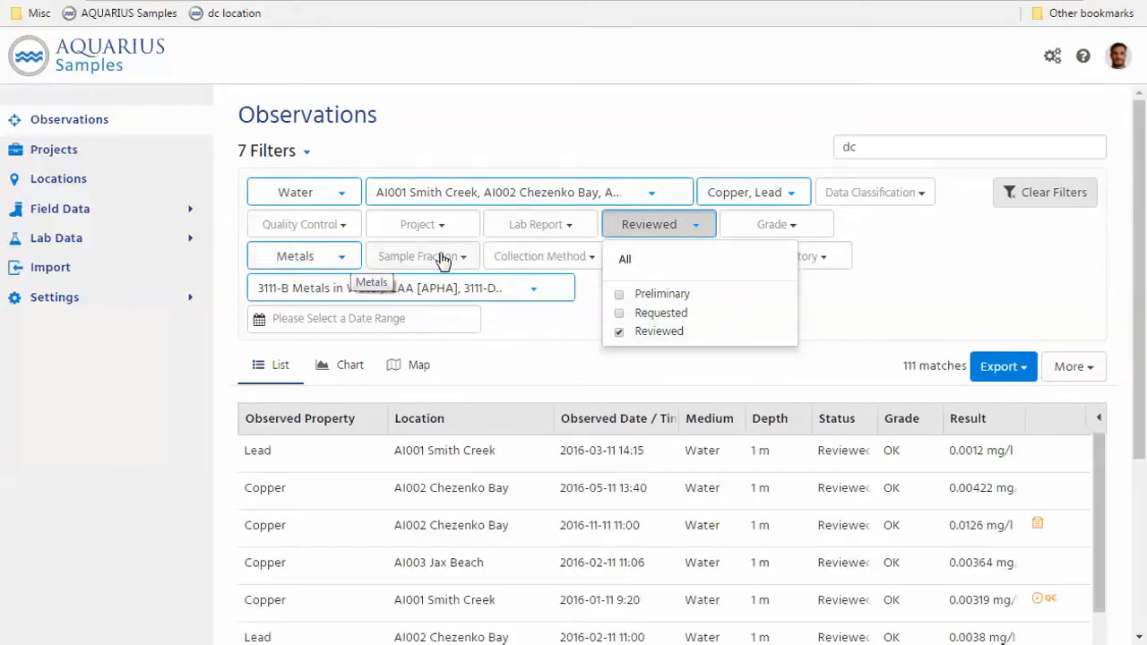
click(466, 258)
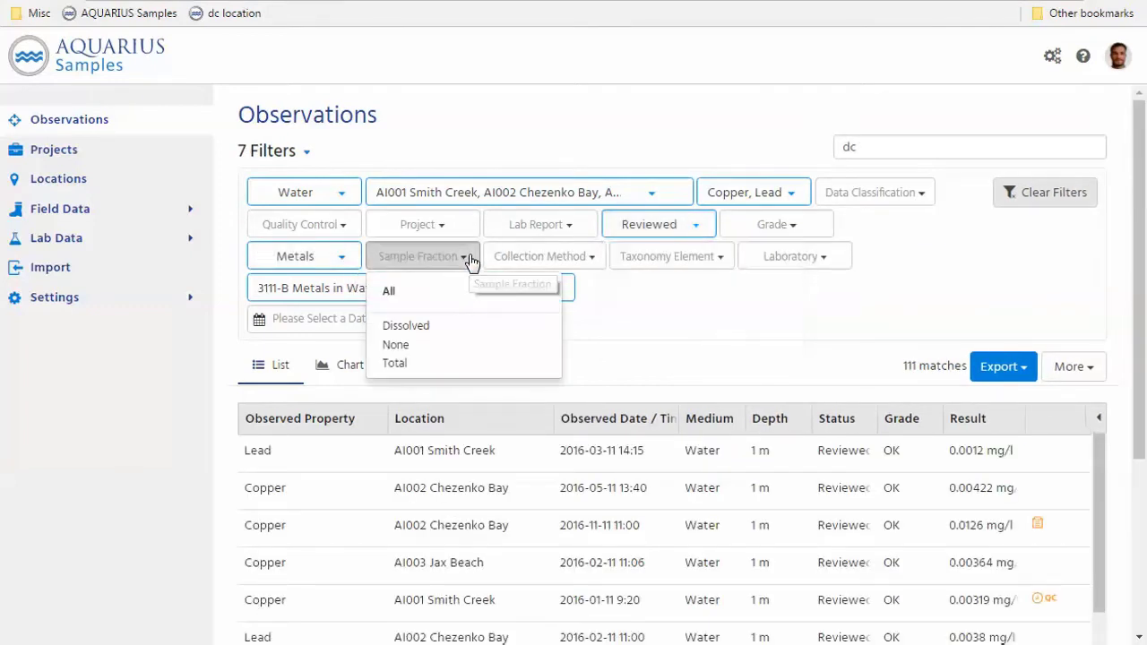
click(395, 364)
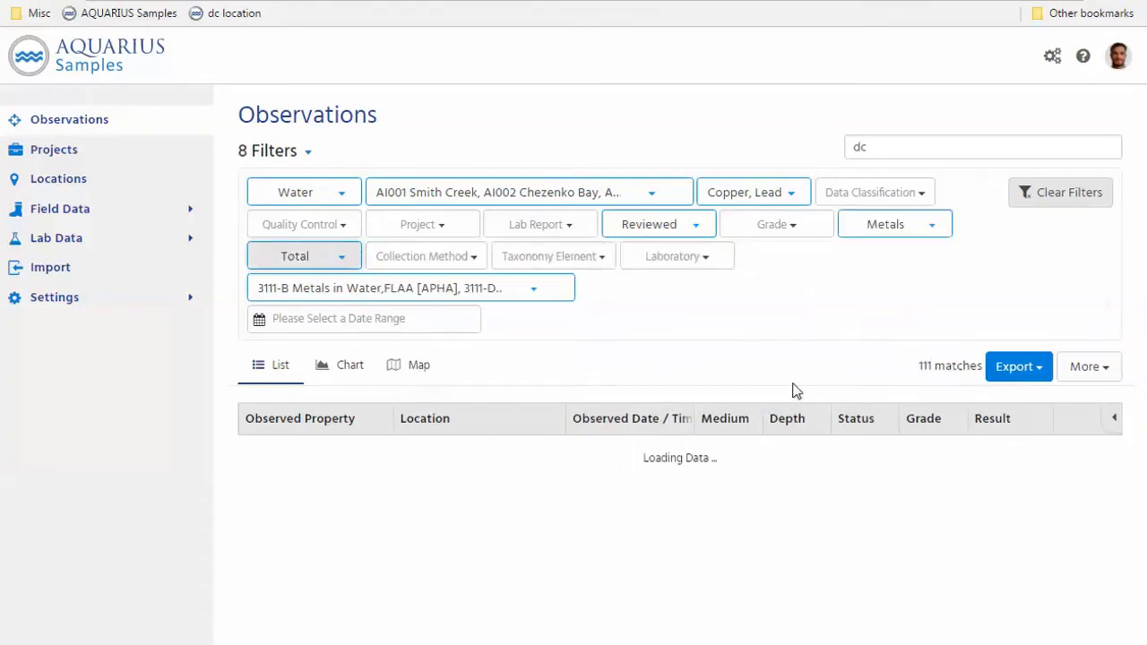
double_click(911, 366)
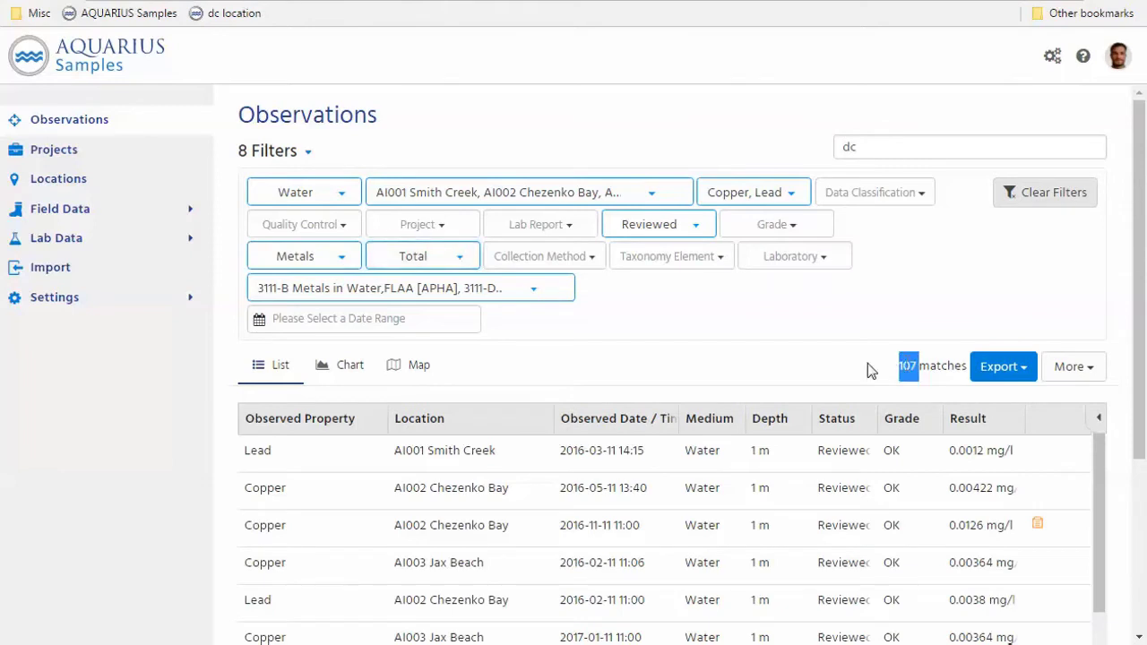
click(867, 363)
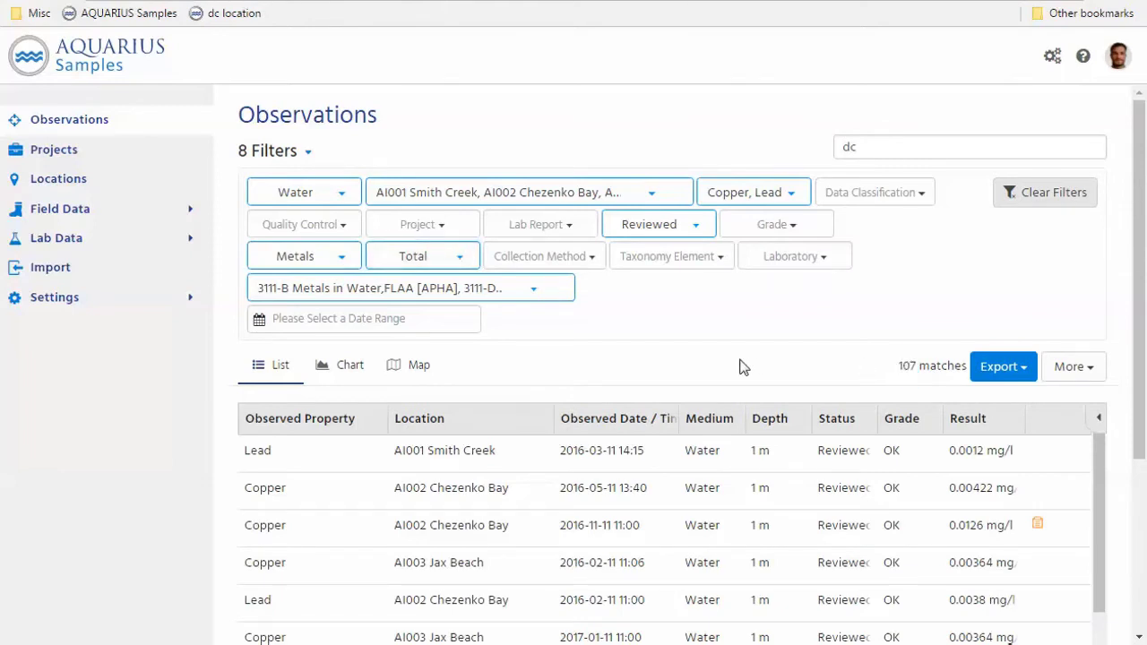
click(310, 155)
Chart the 107 matches as a copper/lead XY time series and bring up the CSV, Crosstab CSV, WQX export choices
click(350, 199)
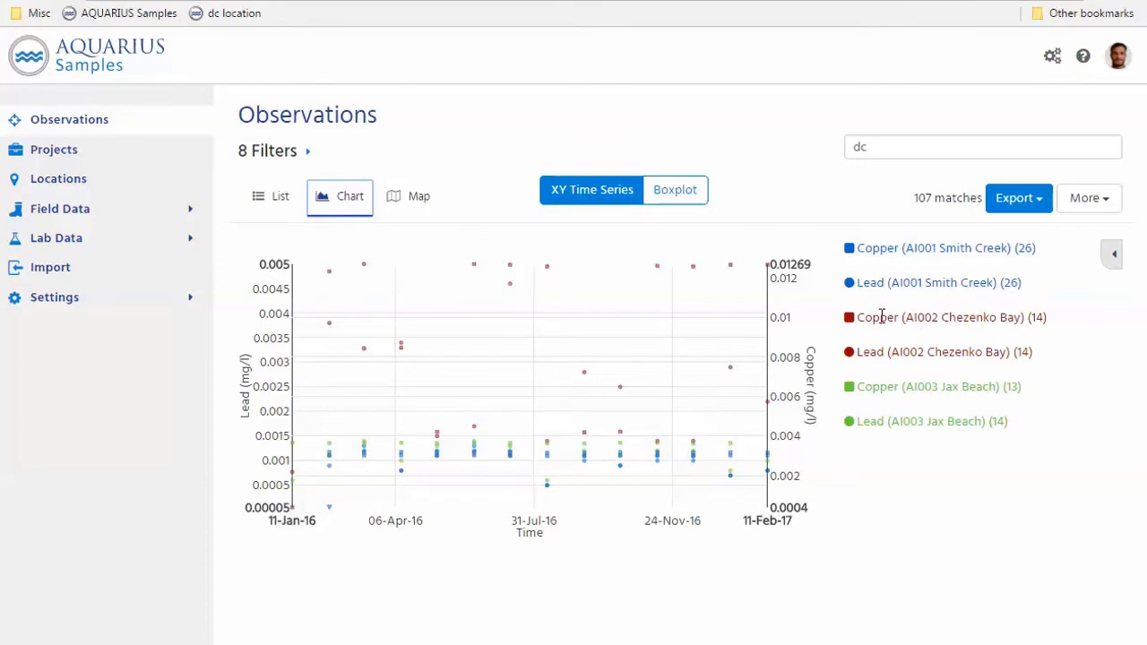
drag(880, 317, 1006, 318)
drag(884, 351, 1002, 352)
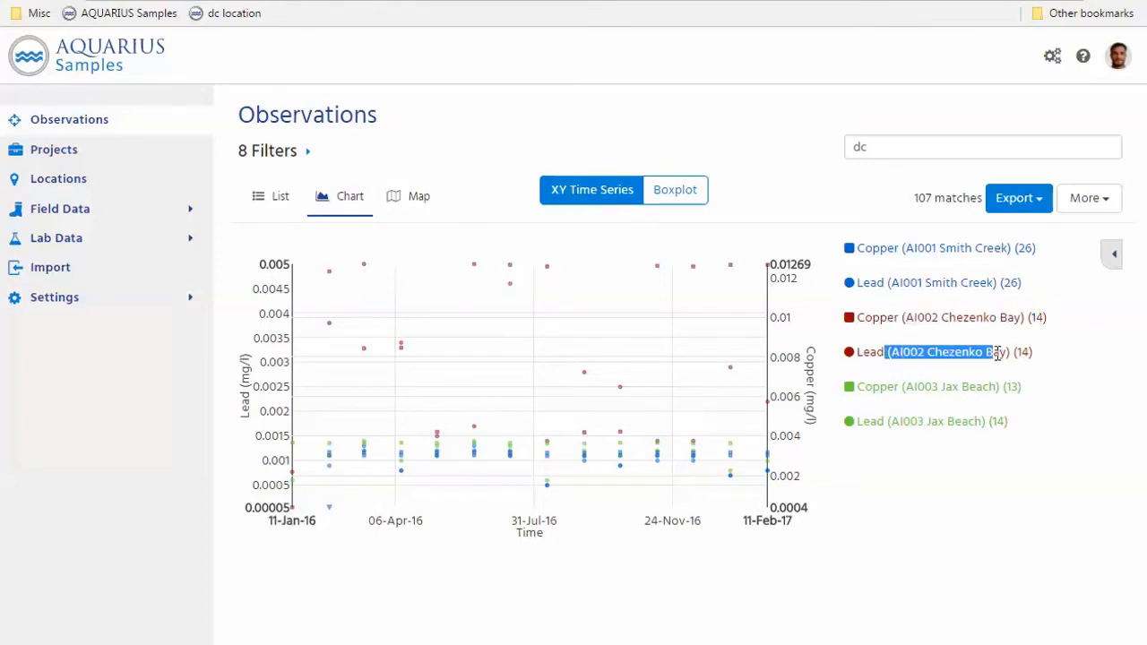
click(1003, 353)
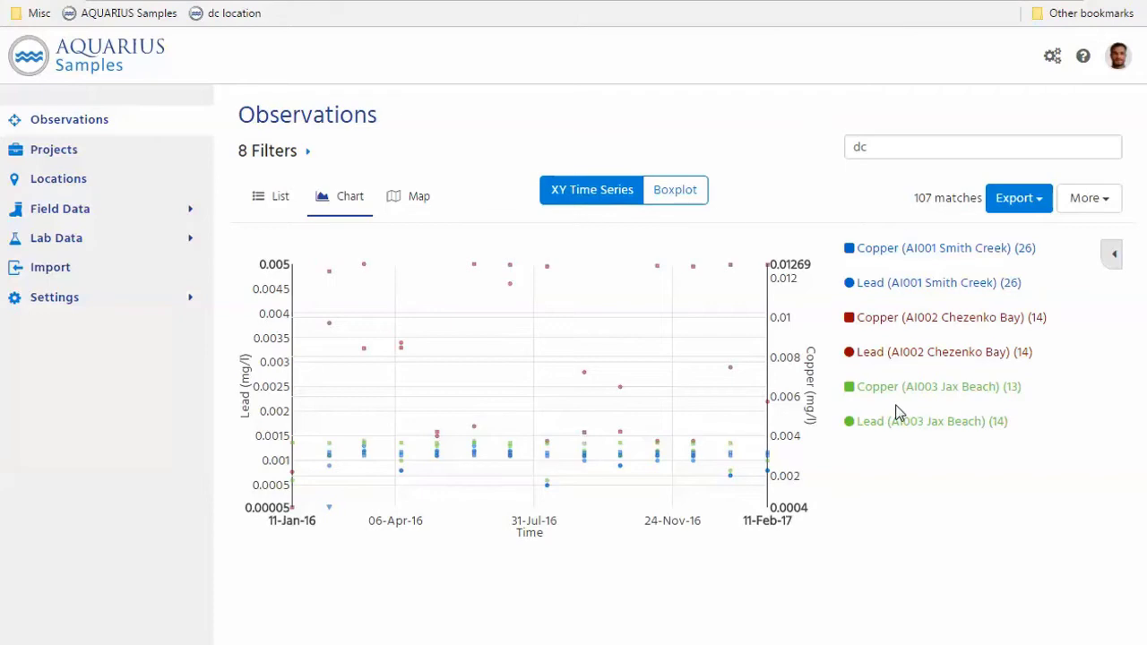
click(1040, 199)
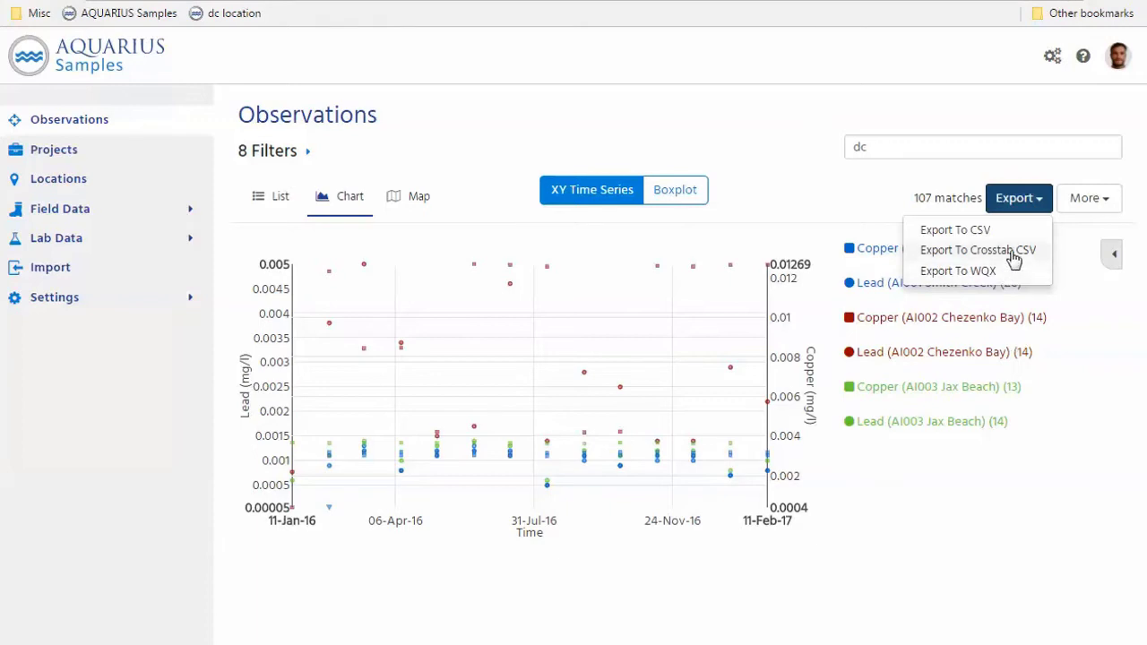
Export the observations to Crosstab CSV and show the downloaded file in its folder
click(1012, 257)
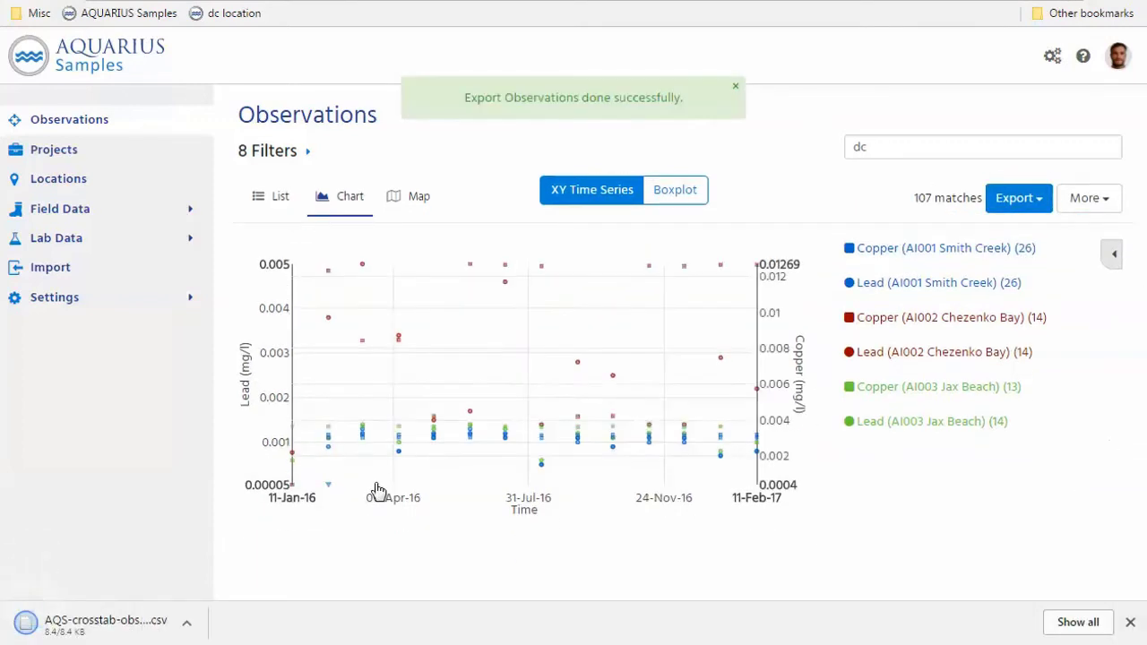
click(187, 623)
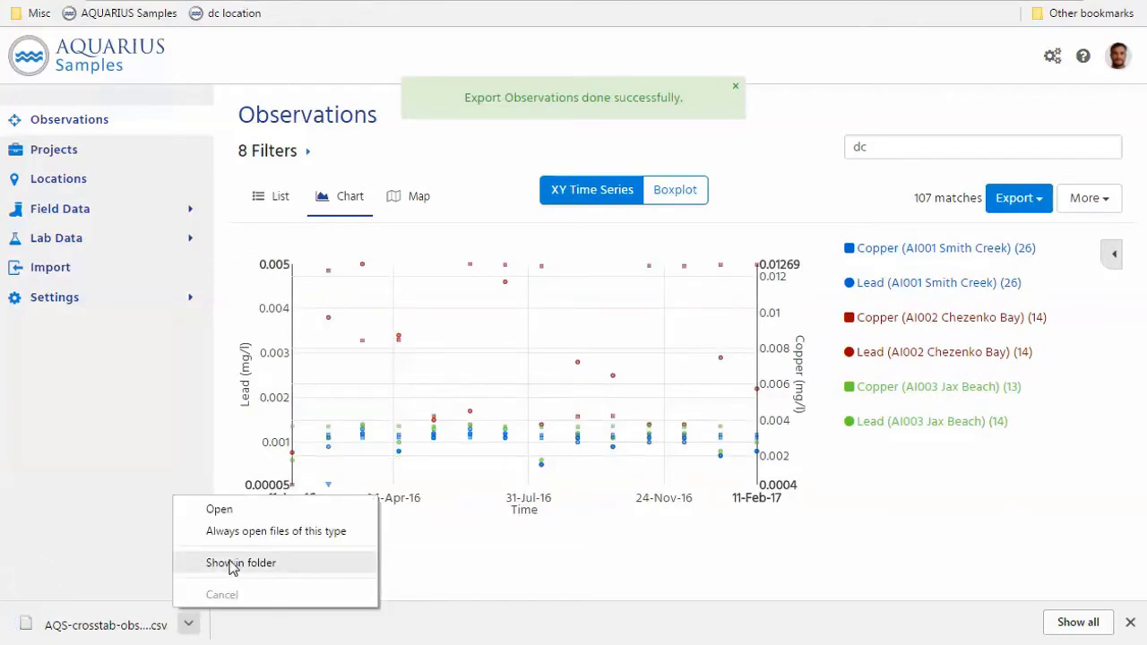
click(255, 627)
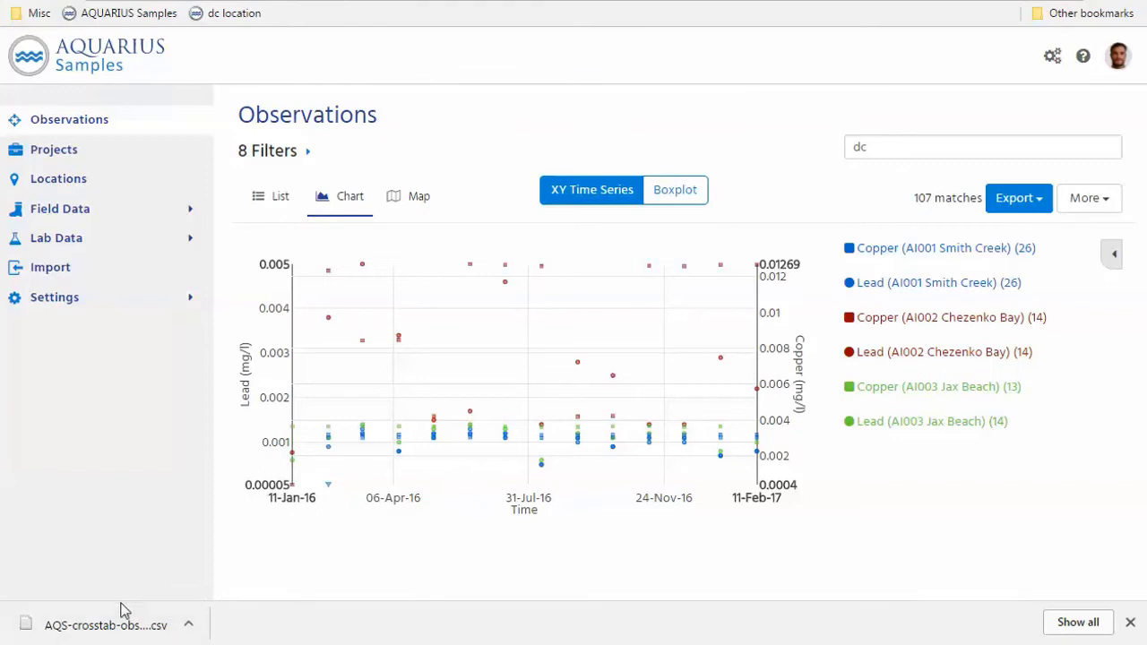
click(186, 625)
click(251, 559)
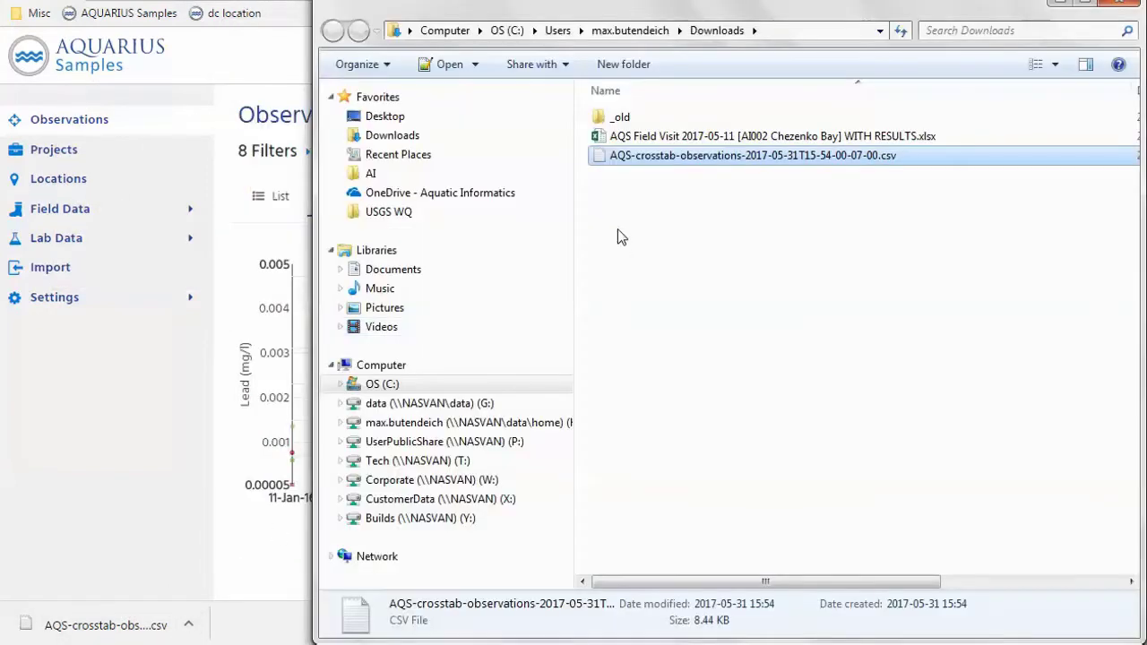
Open the exported crosstab CSV in Excel 2013
right_click(730, 169)
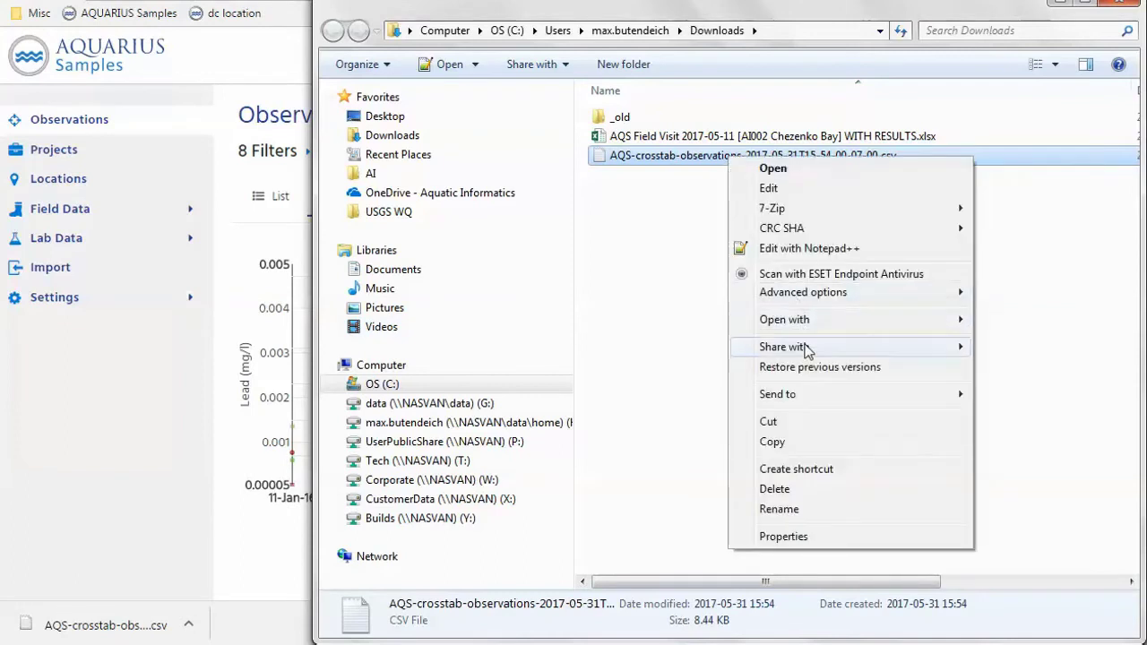
mouse_move(744, 321)
click(624, 321)
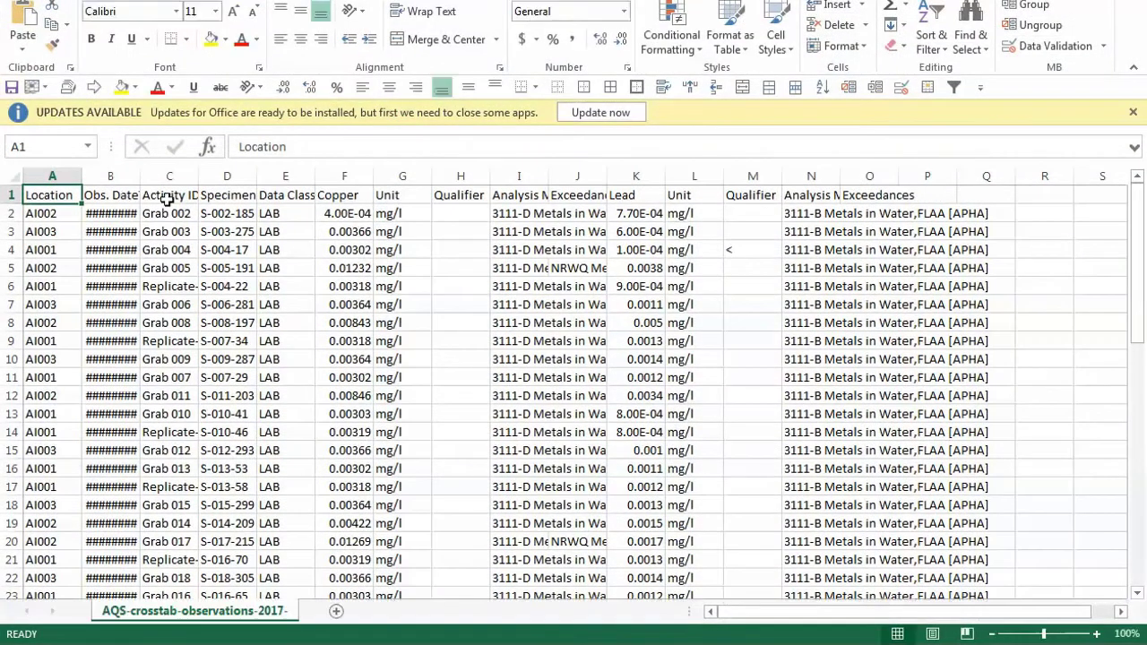
Dismiss the Office updates notice, AutoFit all column widths, and select header row 1
click(1134, 112)
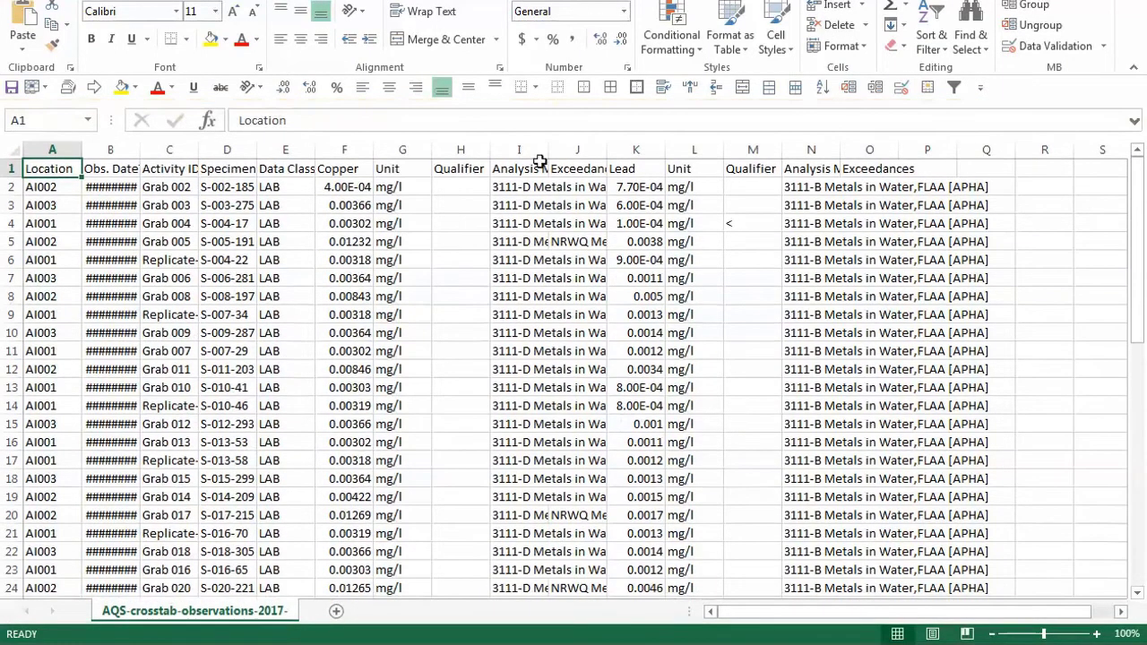
click(14, 147)
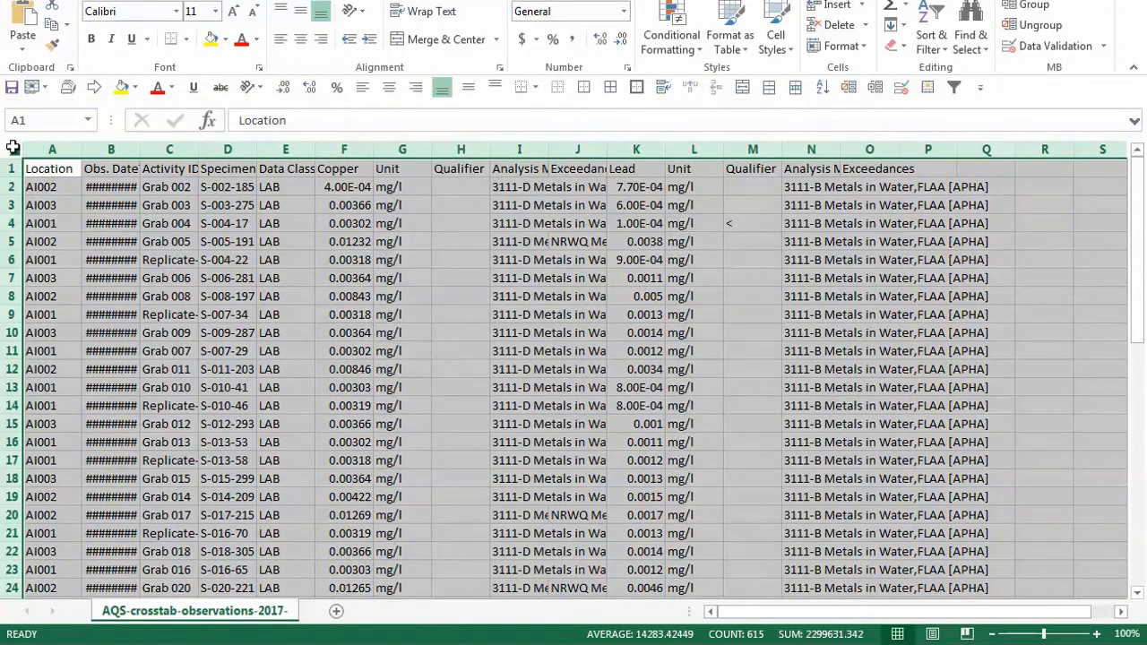
double_click(81, 149)
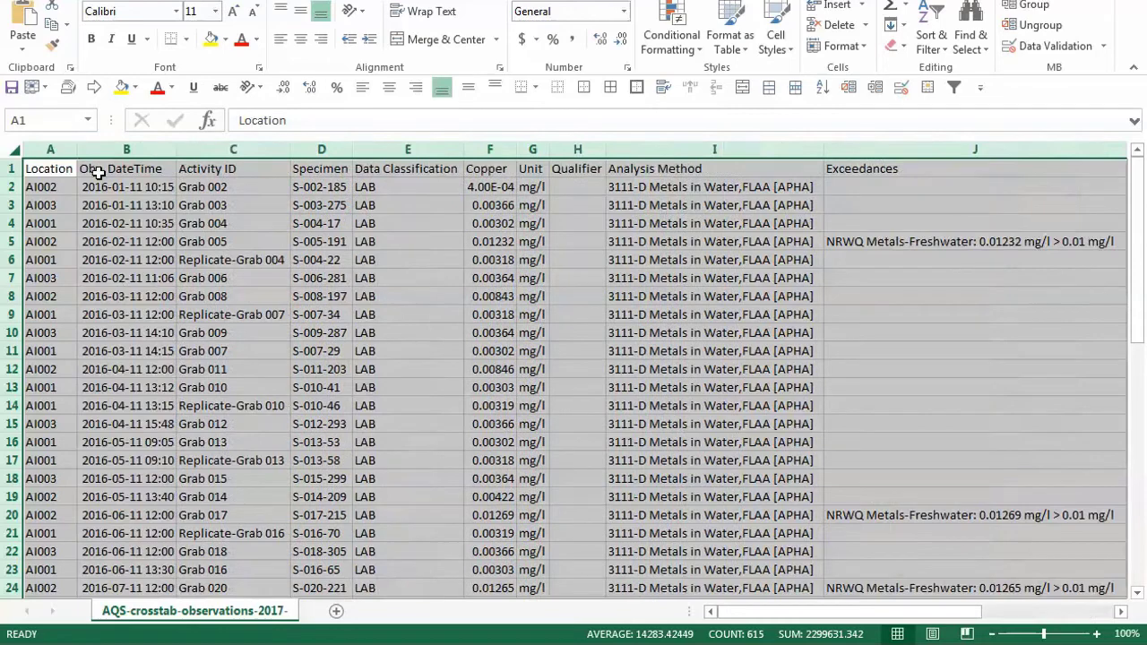
click(12, 167)
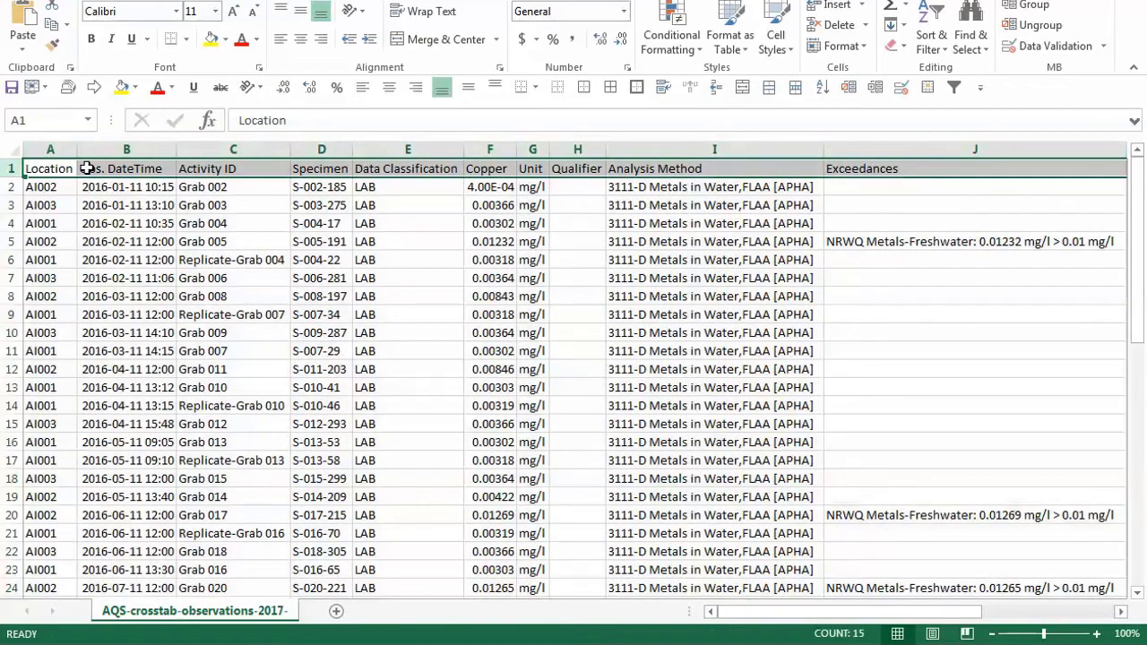
Rotate the row 1 header text upward and collapse the ribbon for more room
click(354, 11)
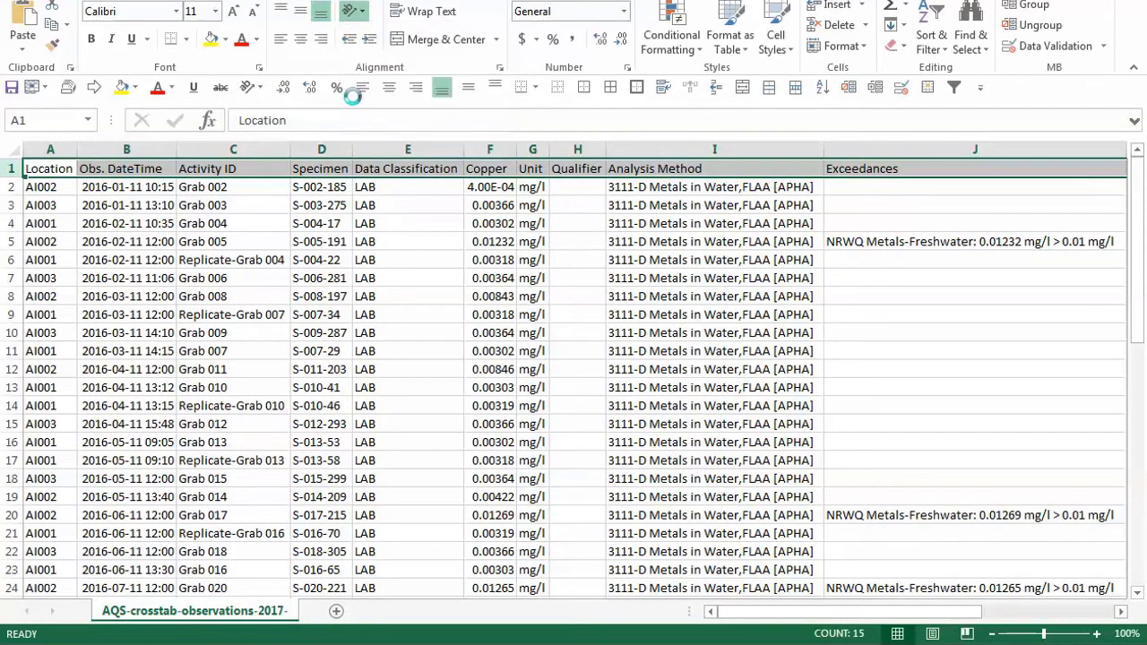
click(402, 100)
click(533, 386)
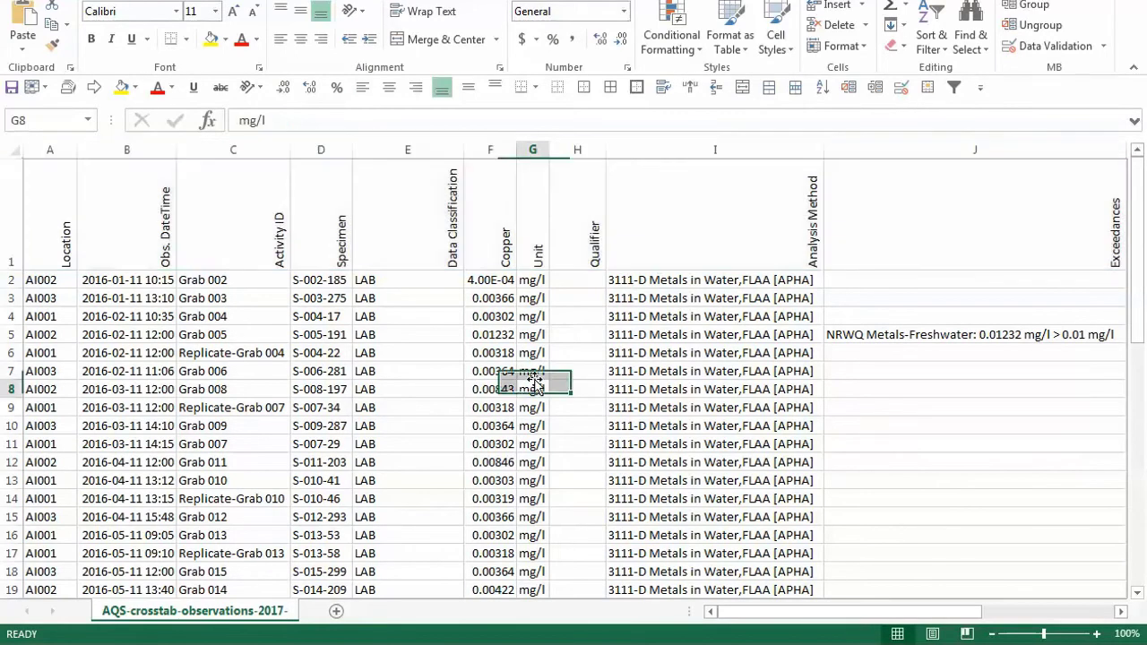
key(ctrl+F1)
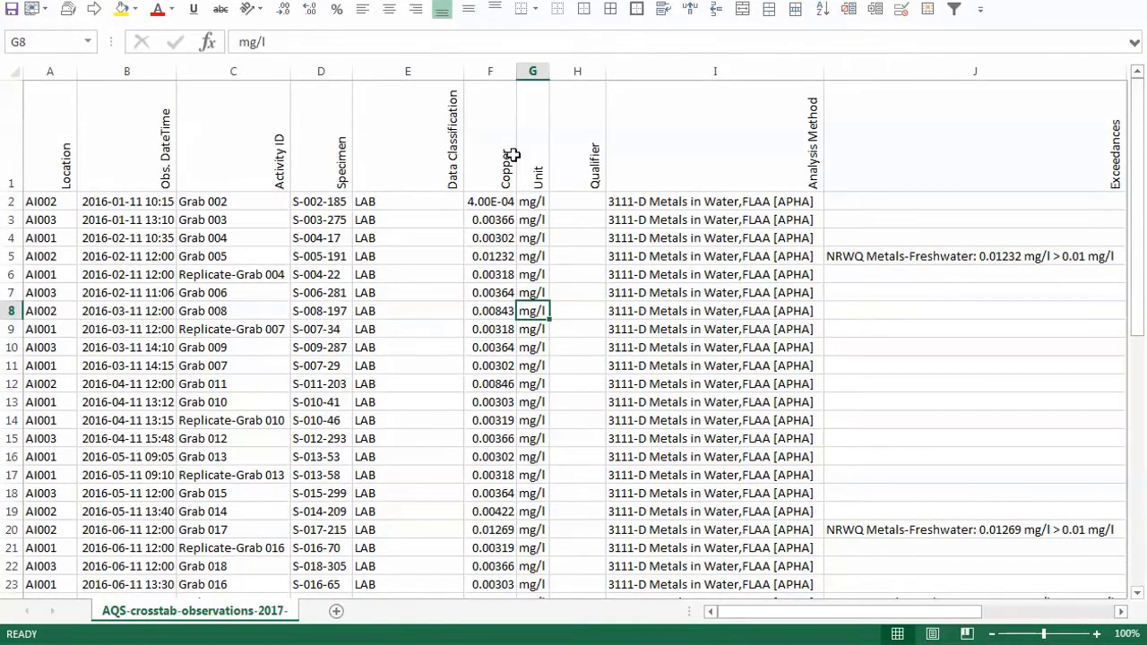
Fill the Copper and Lead columns yellow, narrowing the Exceedances column to reveal Lead
click(494, 71)
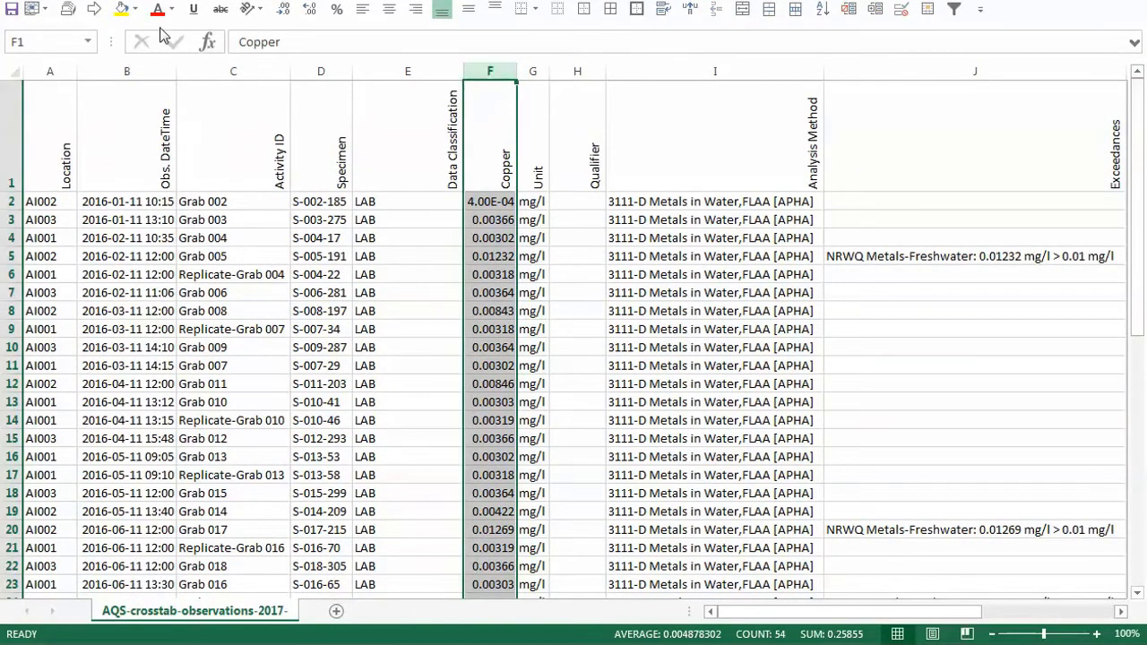
click(122, 9)
drag(1122, 71, 874, 71)
click(907, 71)
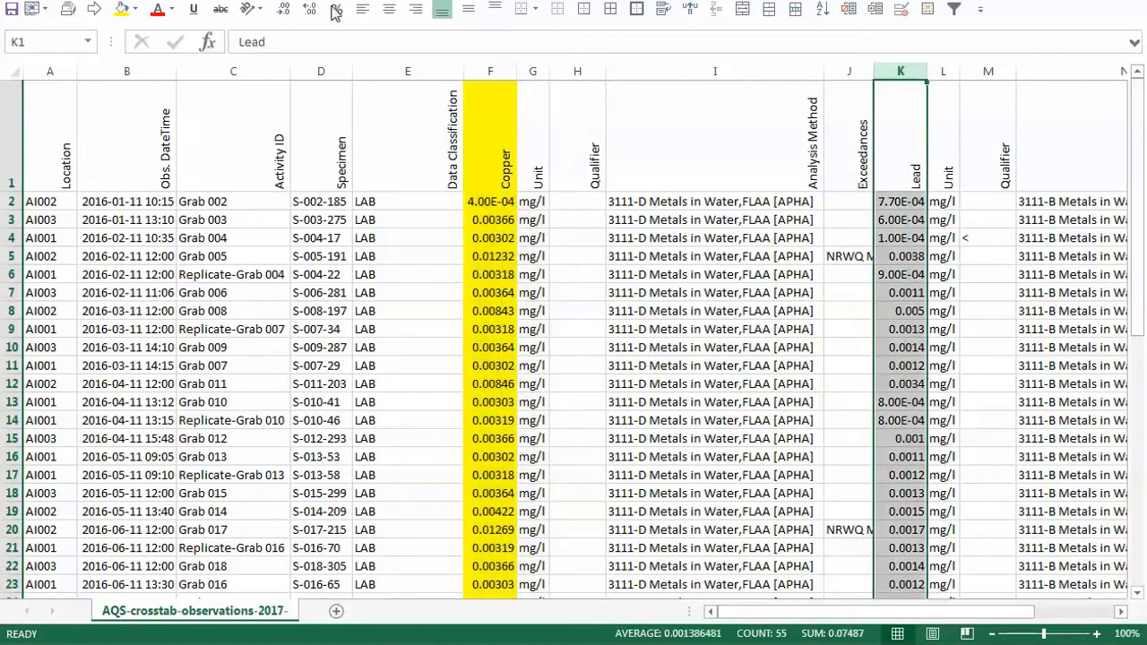
click(122, 9)
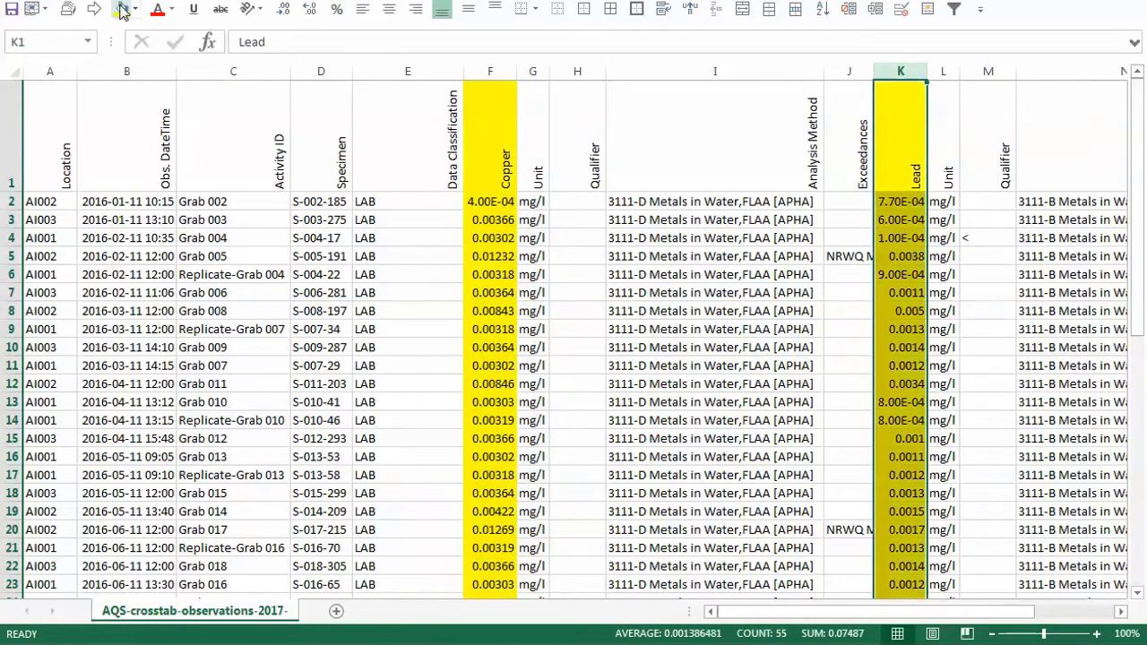
click(499, 204)
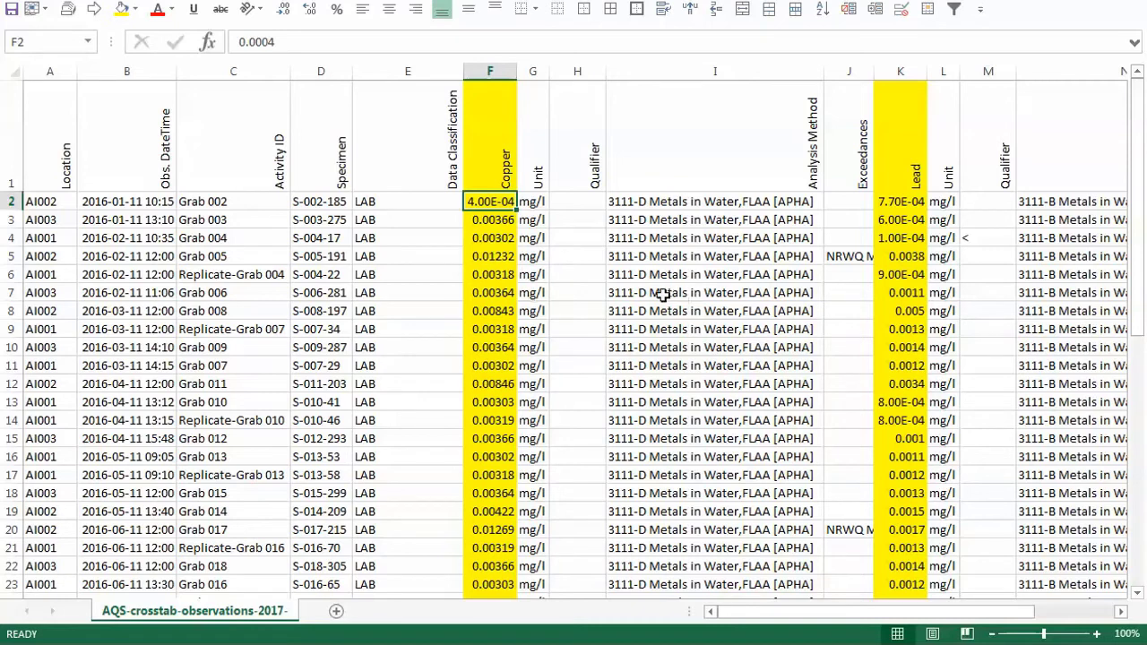
AutoFit the Data Classification column and check row 2's location, date-time, activity and specimen IDs
double_click(463, 69)
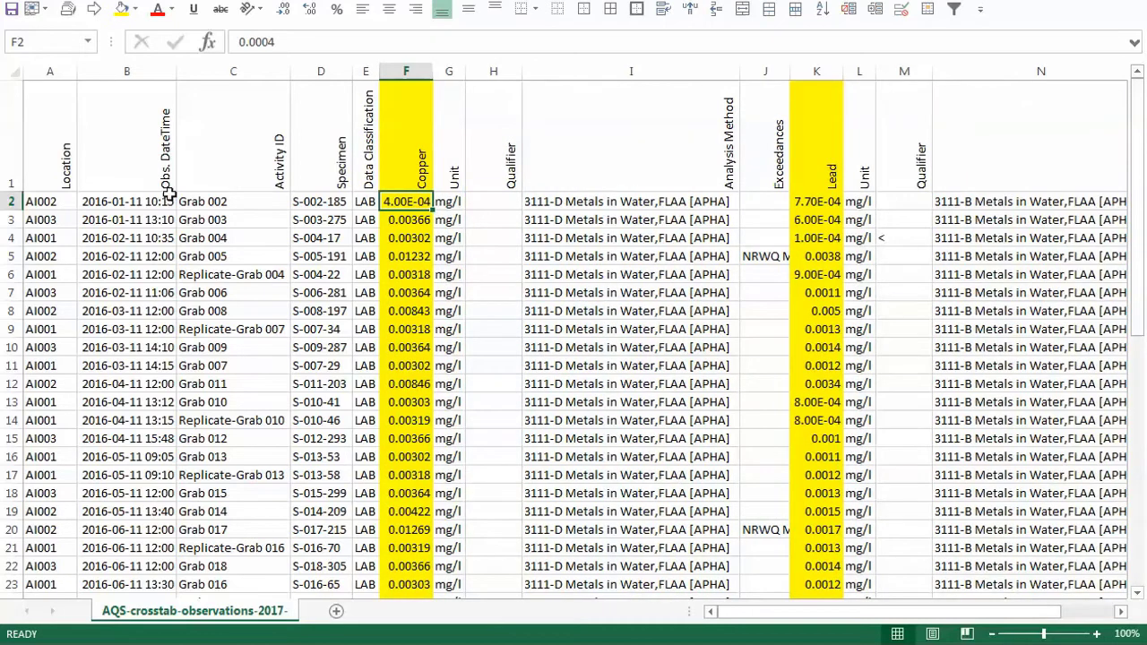
click(52, 202)
click(151, 201)
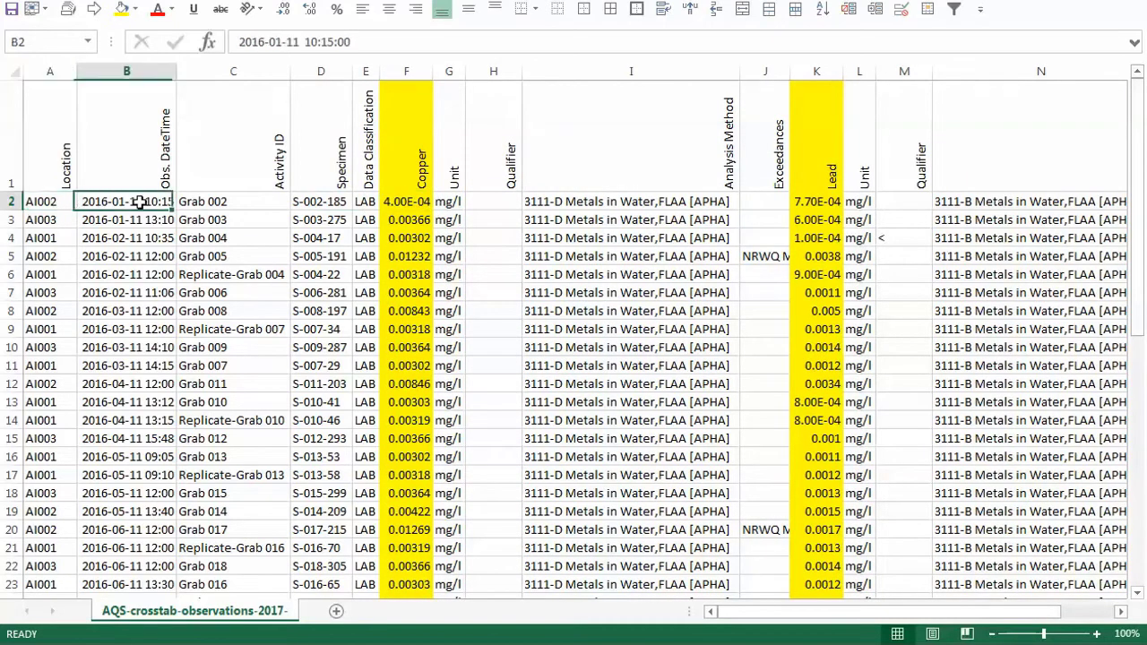
click(258, 199)
click(319, 199)
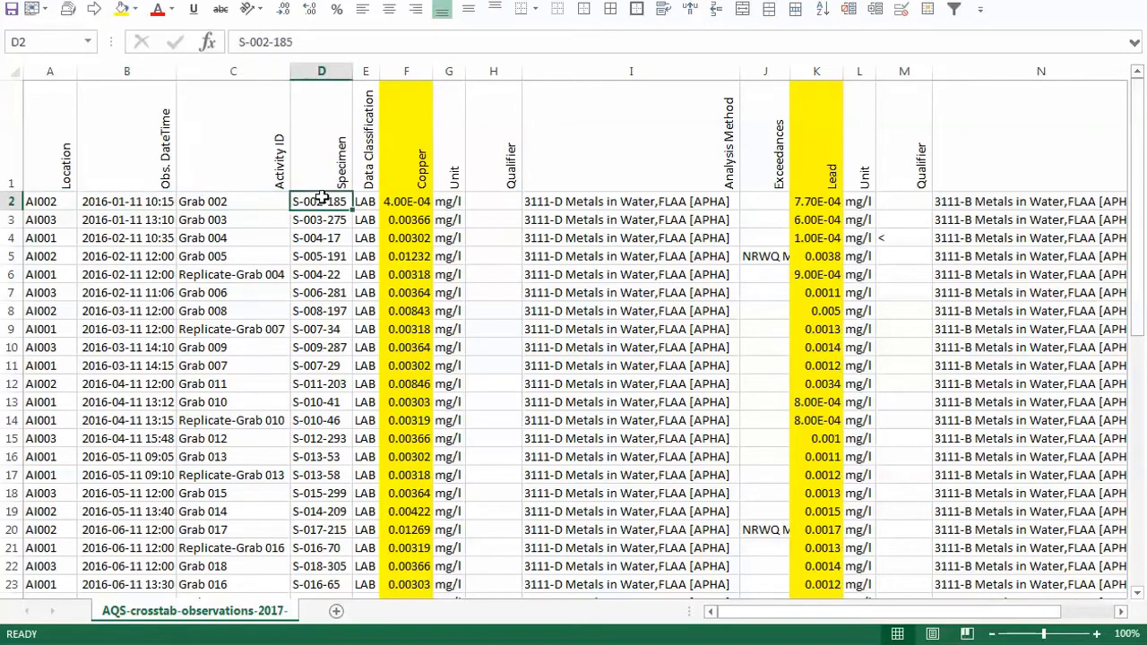
Review the analysis method, the less-than qualifiers in M4:M5, and the full J5 exceedance note
click(634, 202)
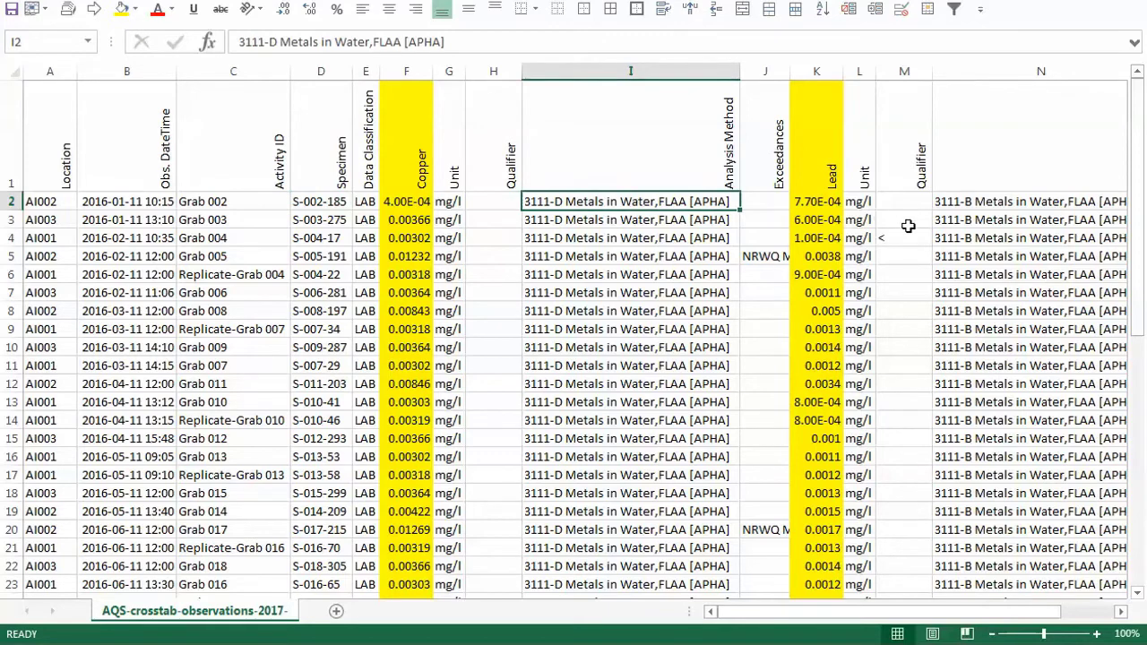
drag(906, 235, 908, 248)
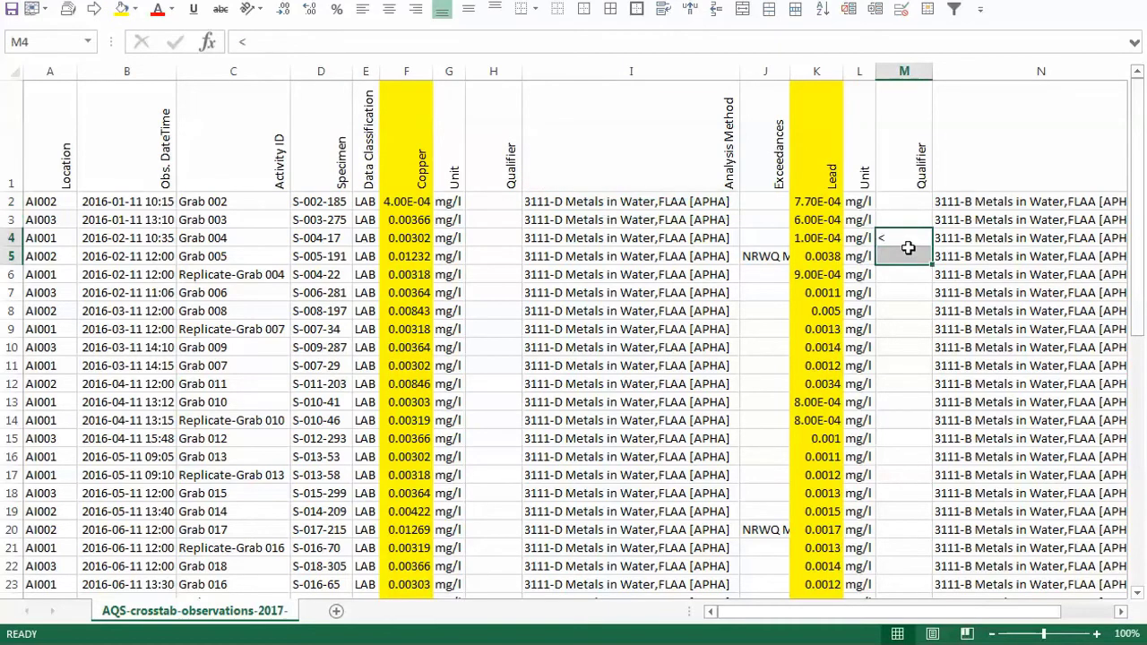
click(769, 257)
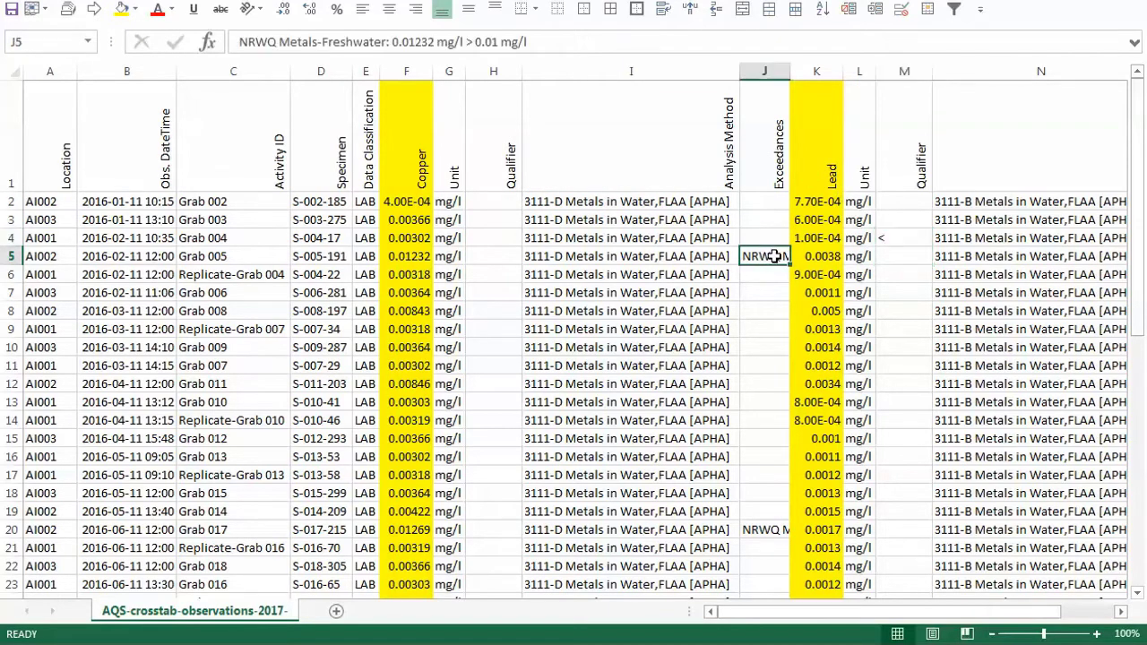
triple_click(564, 38)
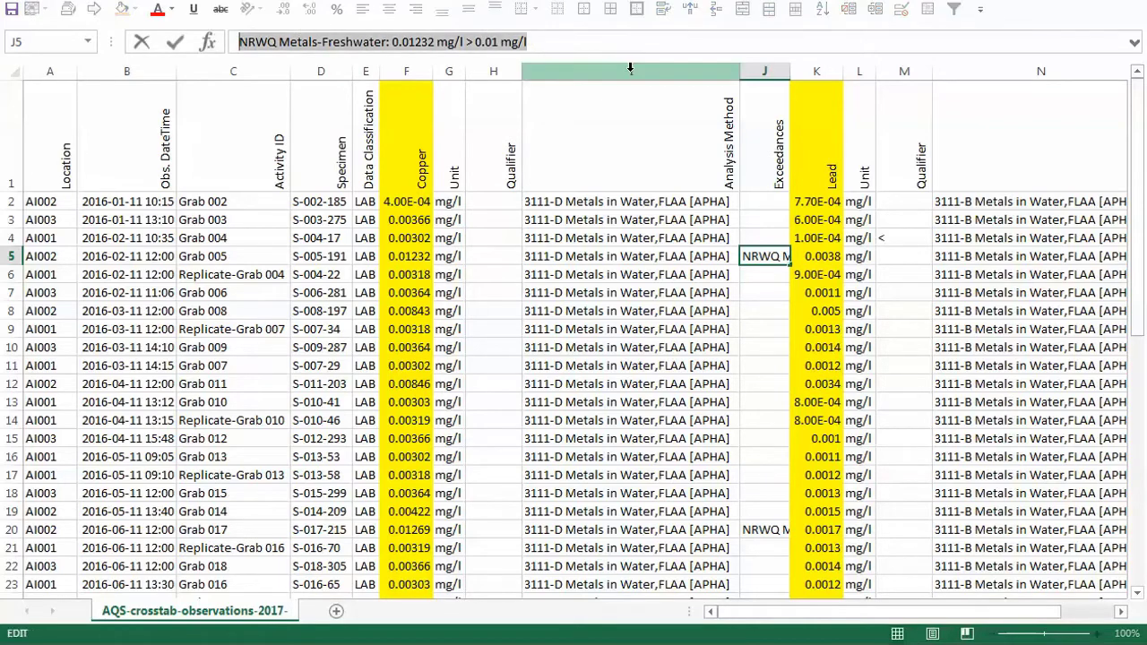
click(571, 45)
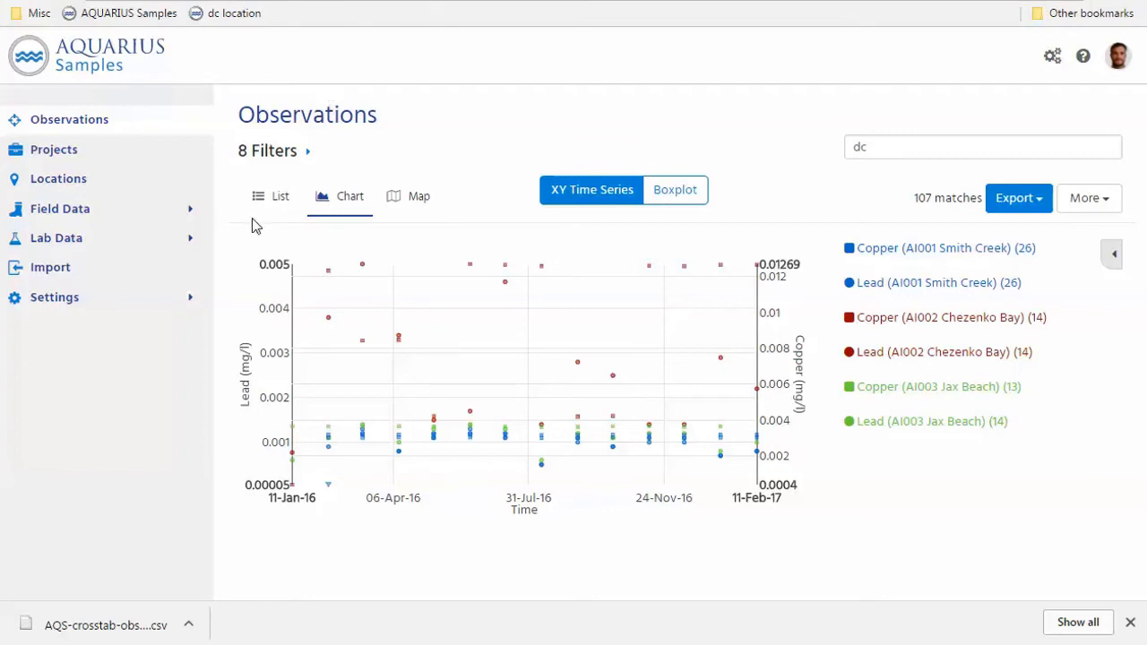
Show the observations as a list, expand the 8 filters, and review the Data Classification and Total fraction choices
click(276, 198)
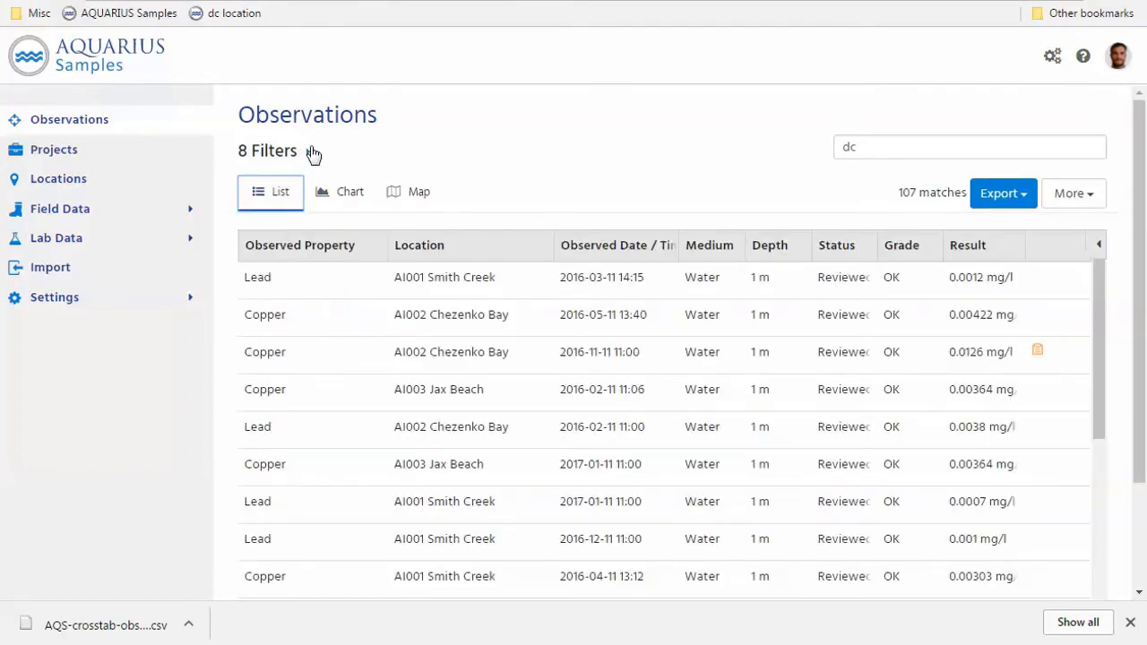
click(310, 152)
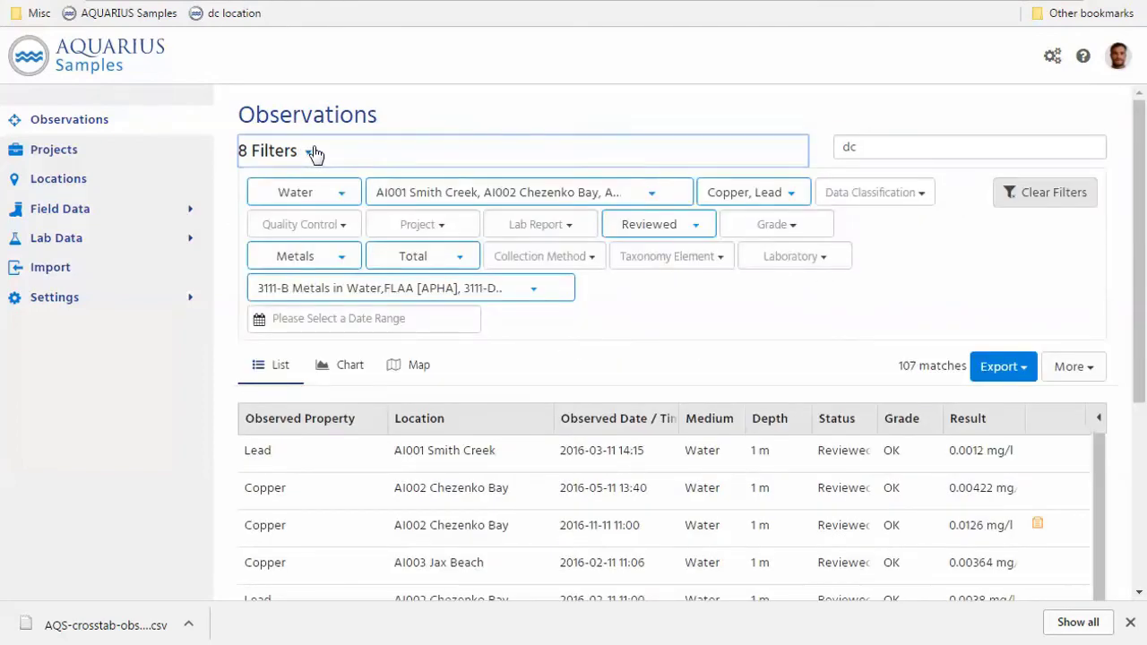
click(919, 194)
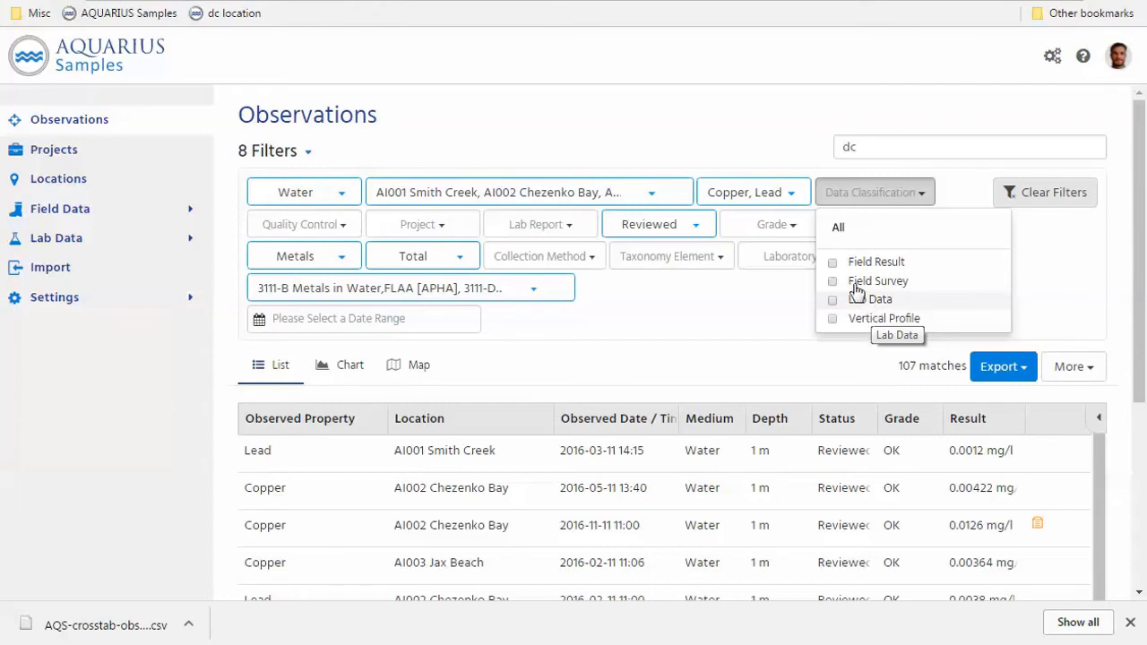
click(740, 312)
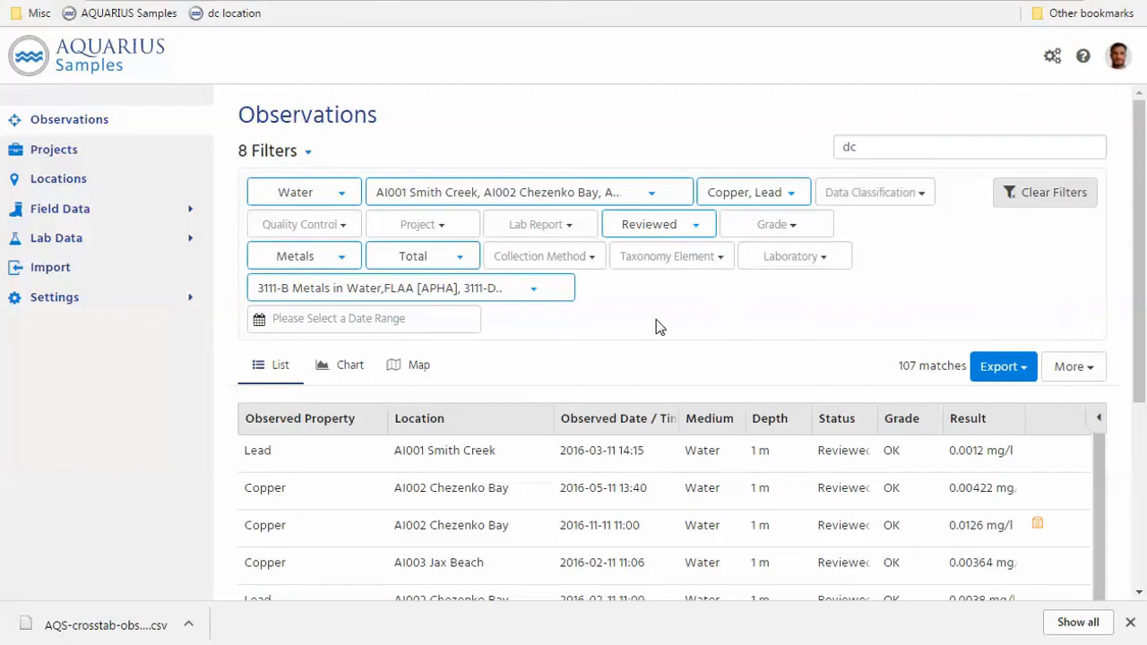
click(461, 260)
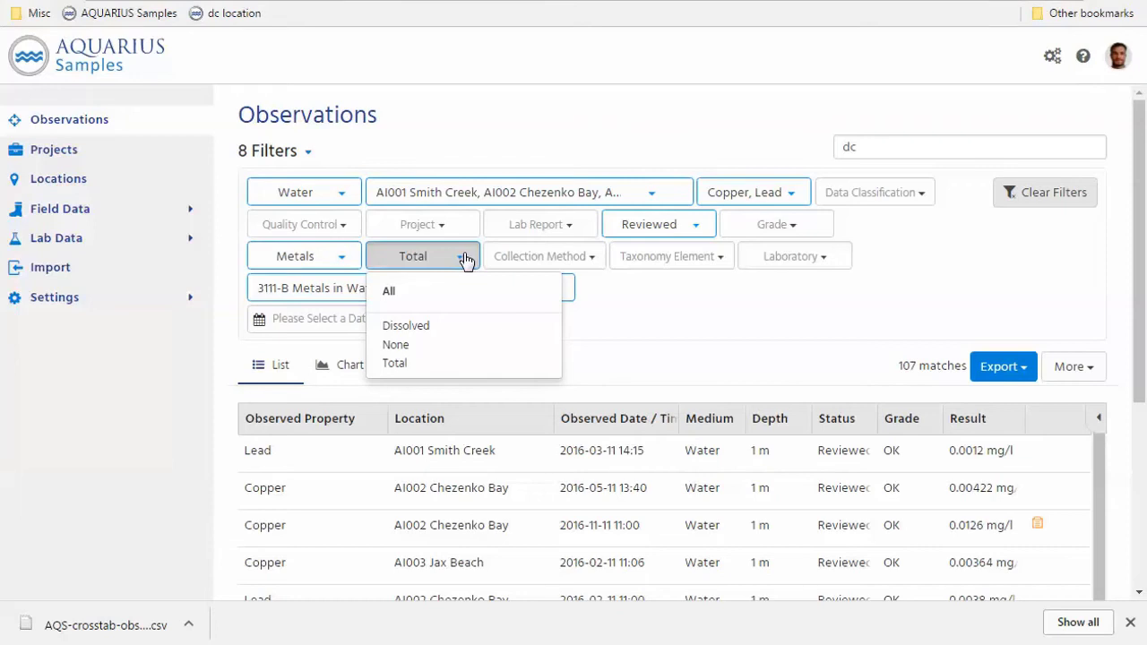
click(647, 303)
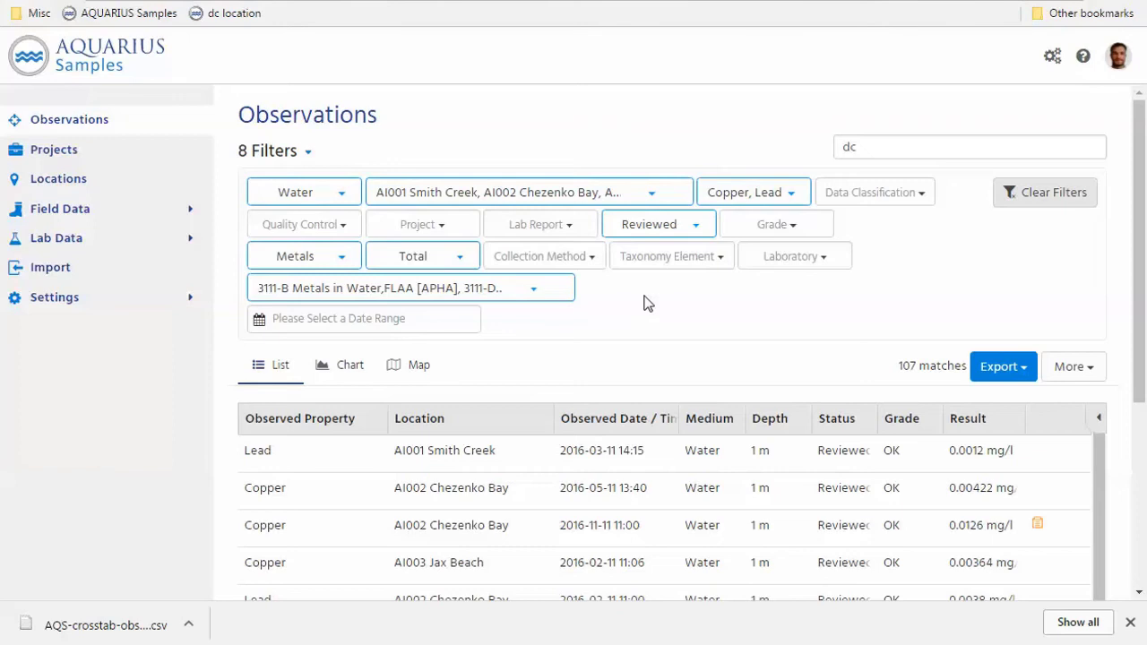
Check the Copper and Lead property filter, then close Chrome's download bar
click(794, 189)
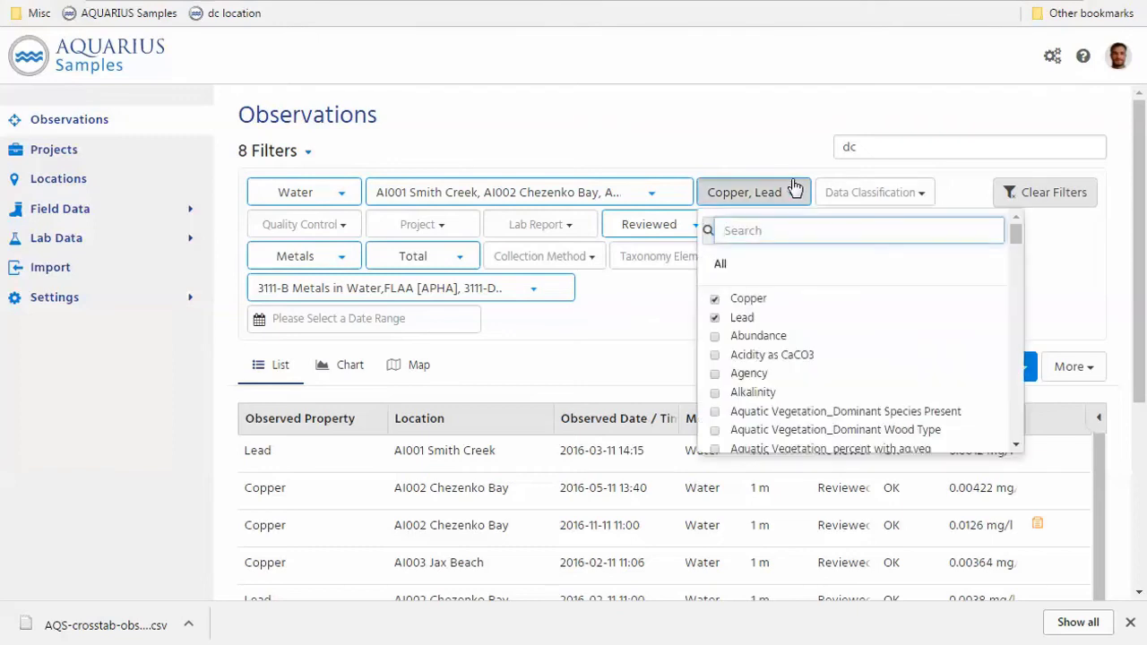
click(659, 299)
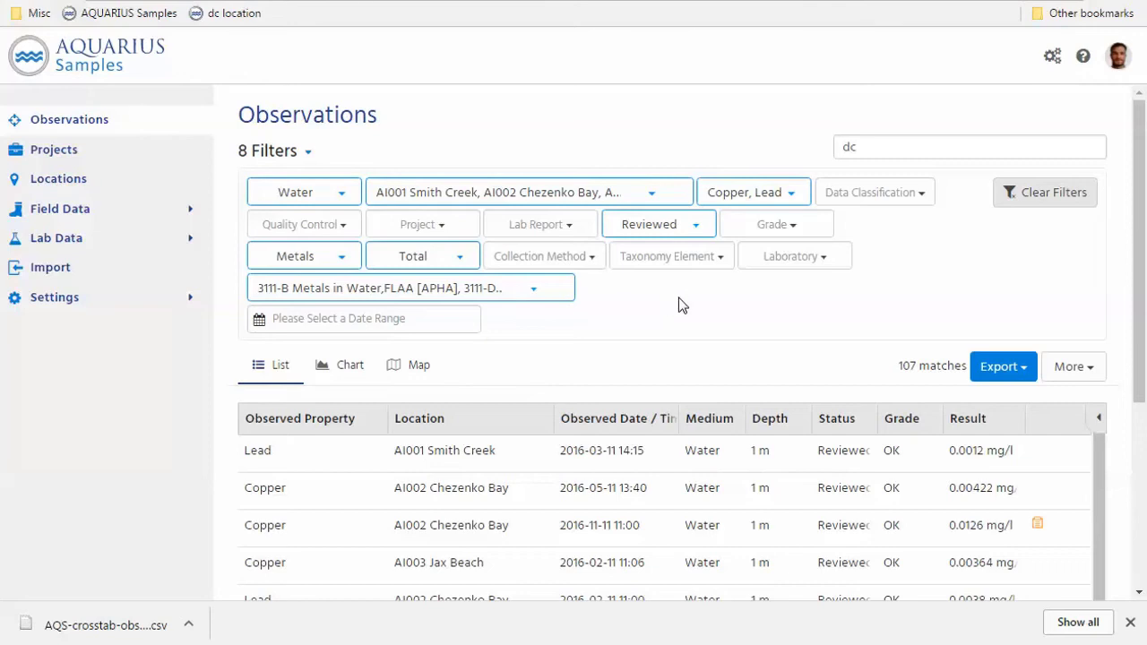
click(1130, 622)
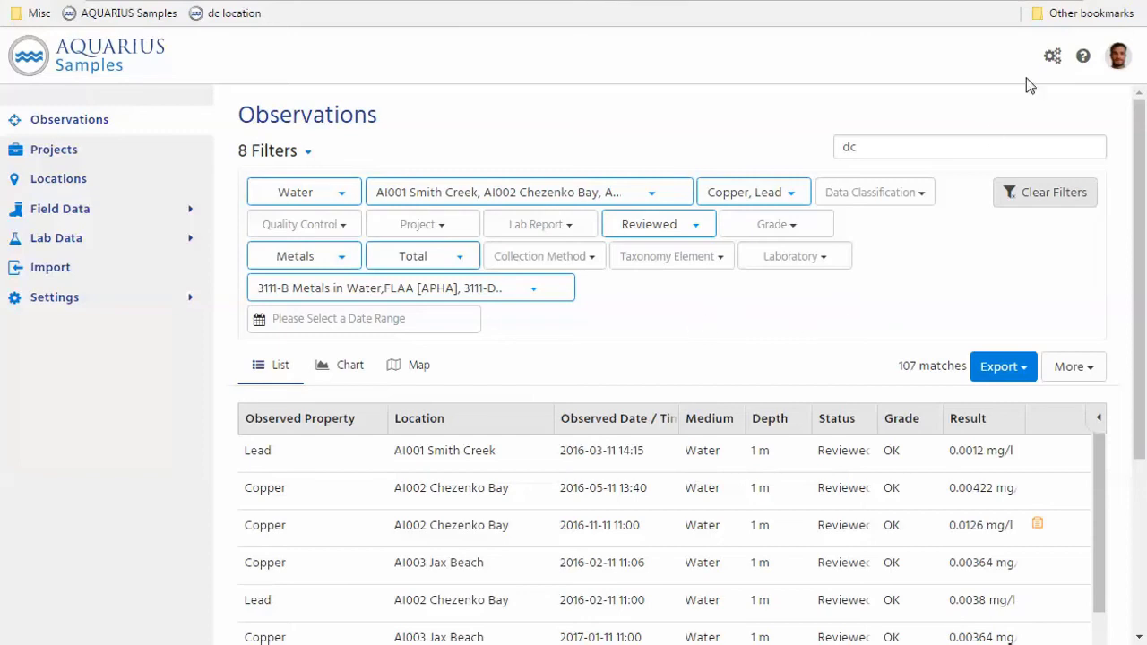
click(1082, 56)
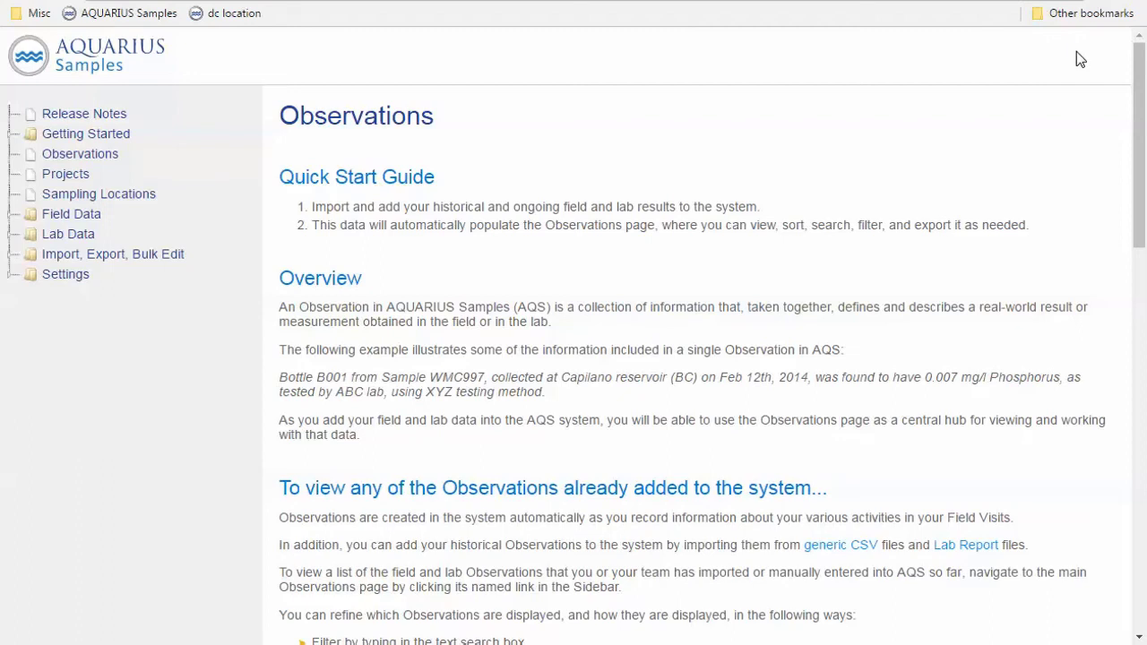
click(79, 59)
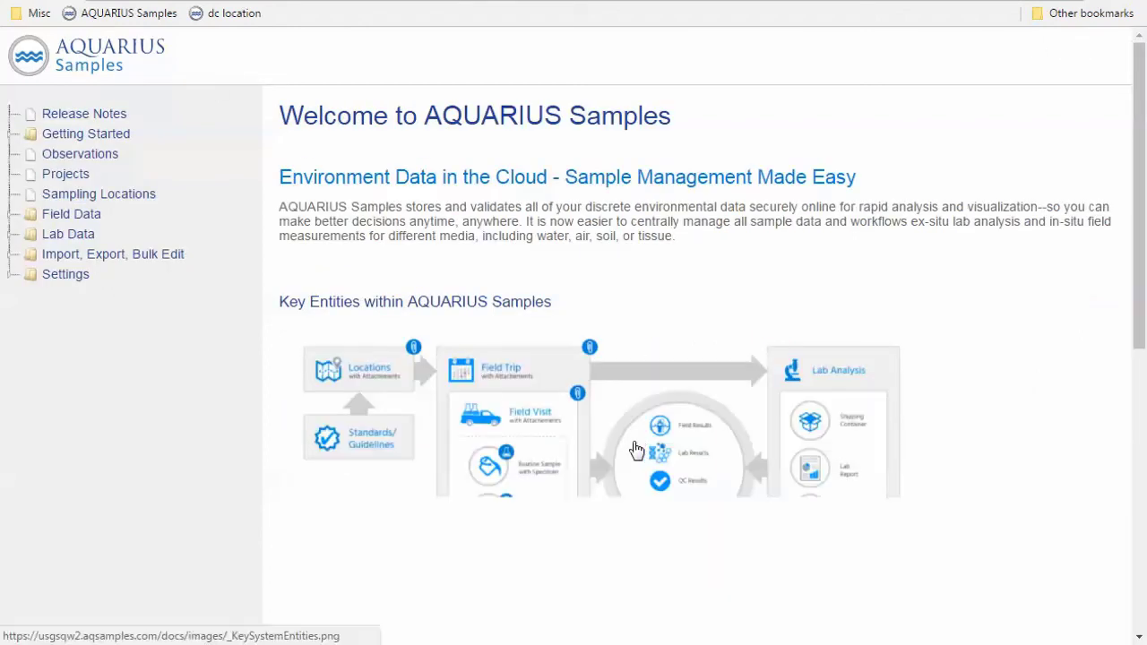
click(666, 475)
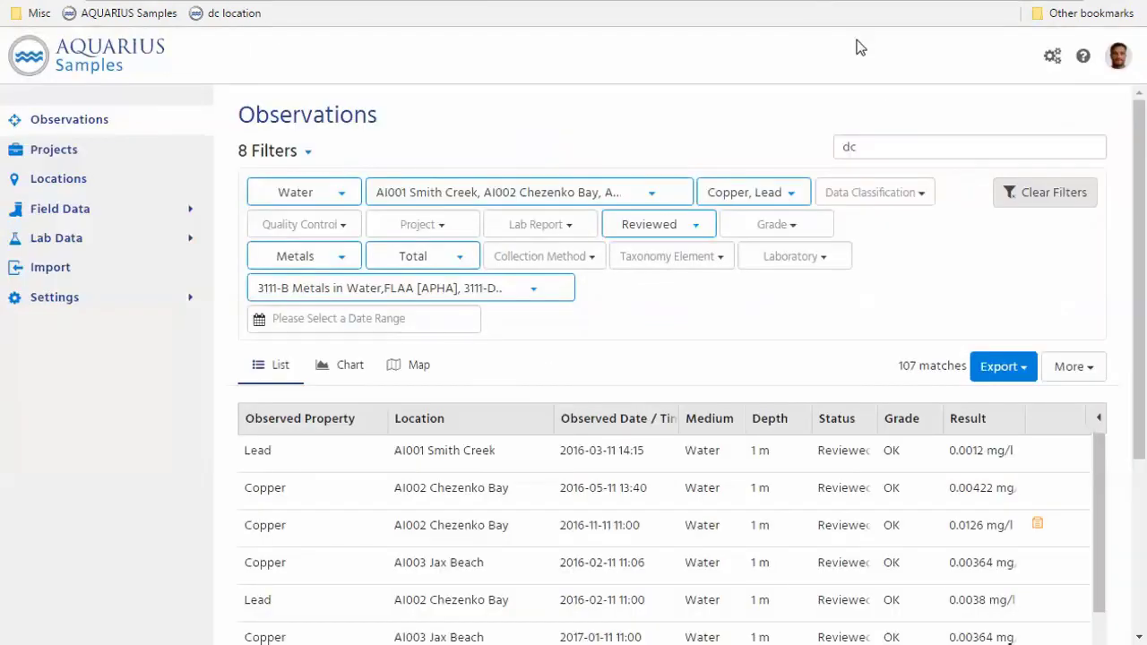
List the Export options (CSV, Crosstab CSV, WQX) for the 107 filtered matches
click(1024, 367)
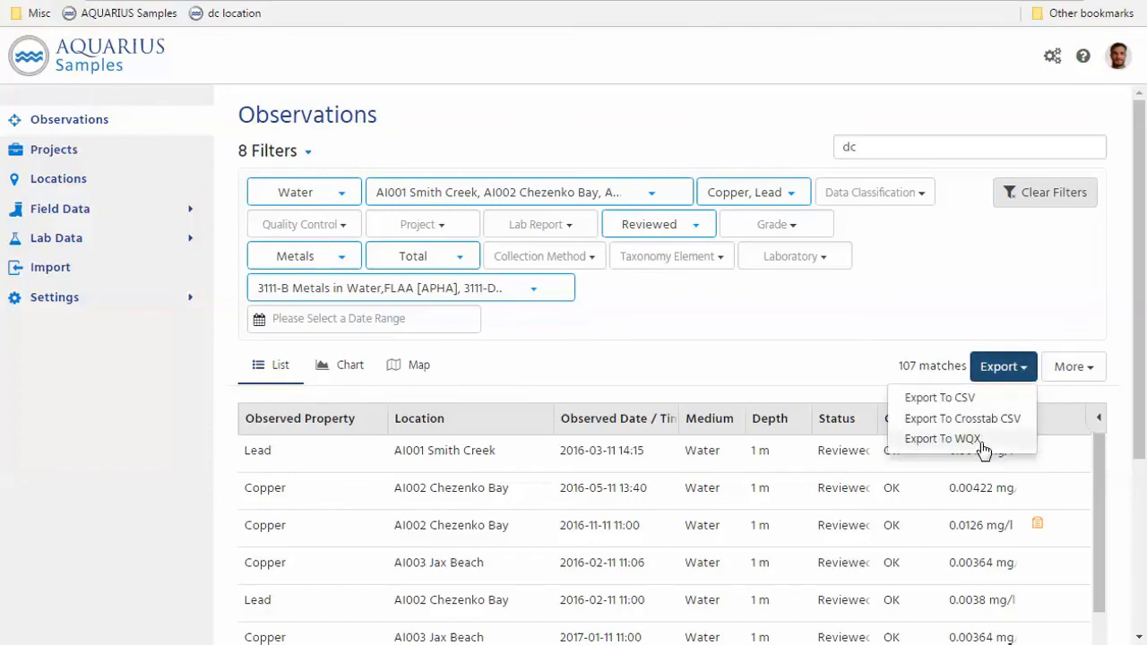